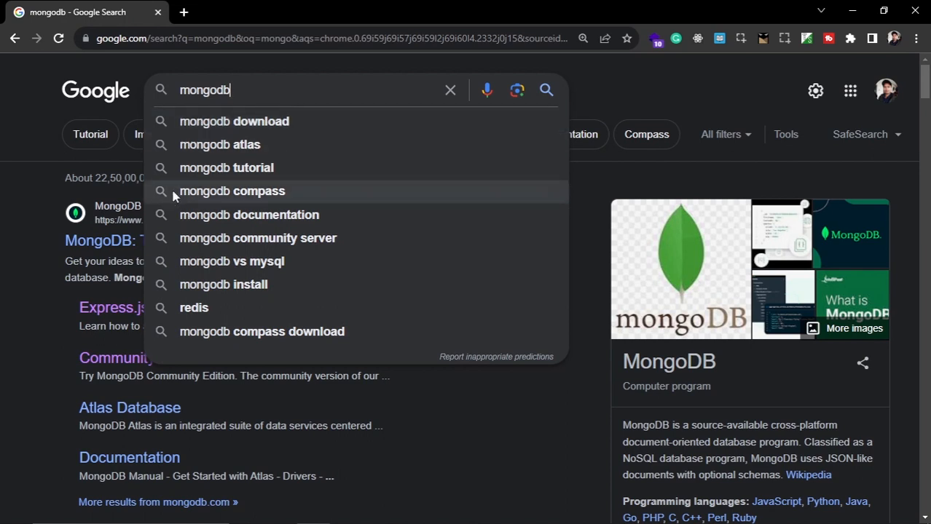
# Open the MongoDB homepage from the search results and look over its product and solution categories
pyautogui.click(9, 240)
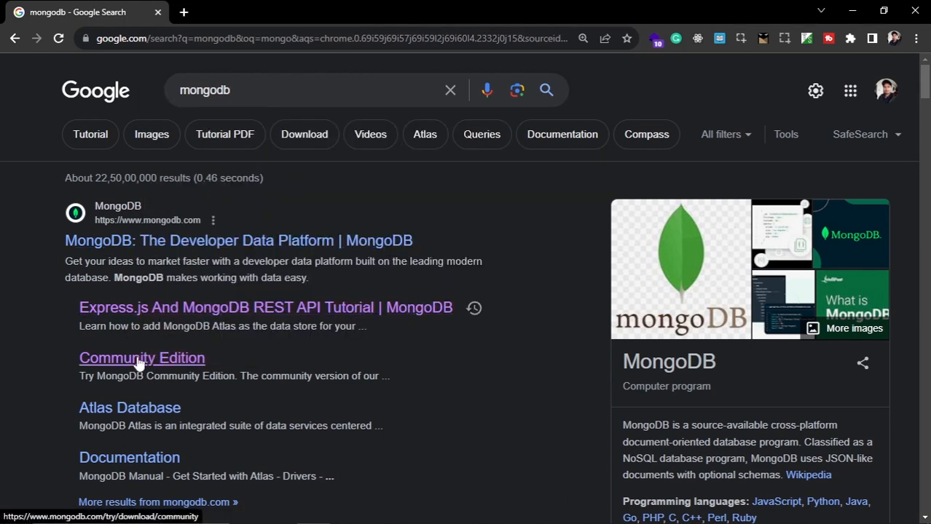
pyautogui.middleClick(166, 248)
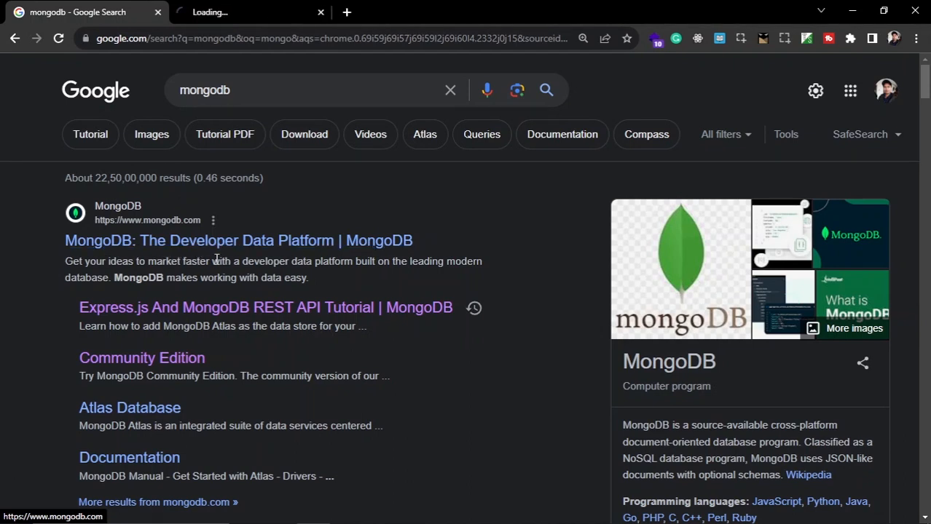
pyautogui.click(230, 10)
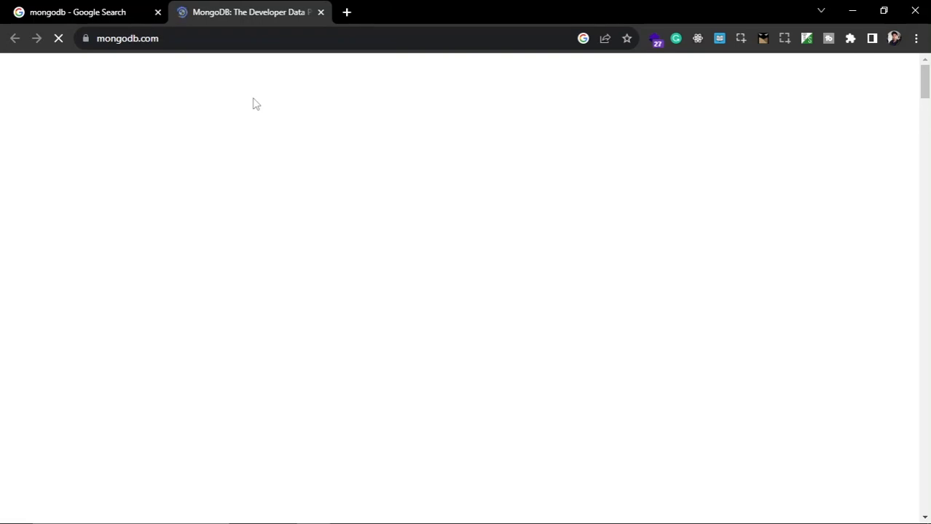
pyautogui.moveTo(255, 102)
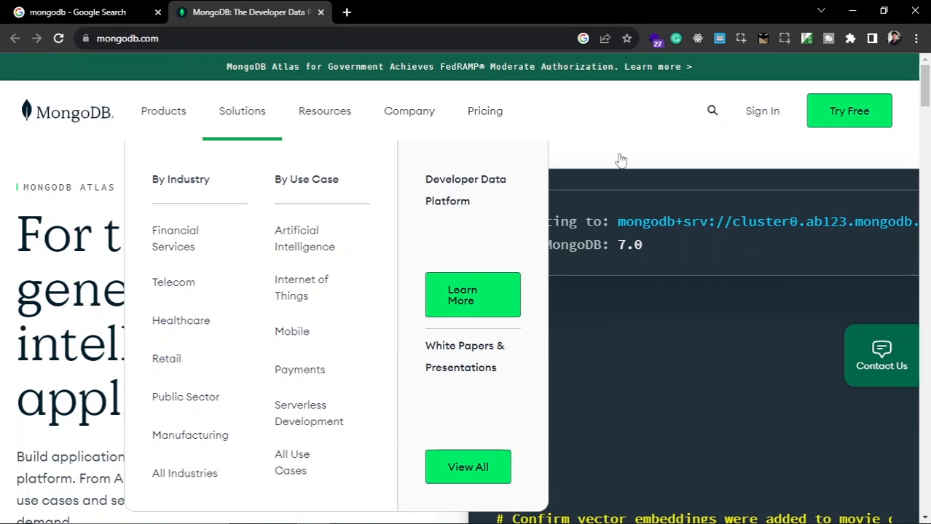
pyautogui.moveTo(326, 115)
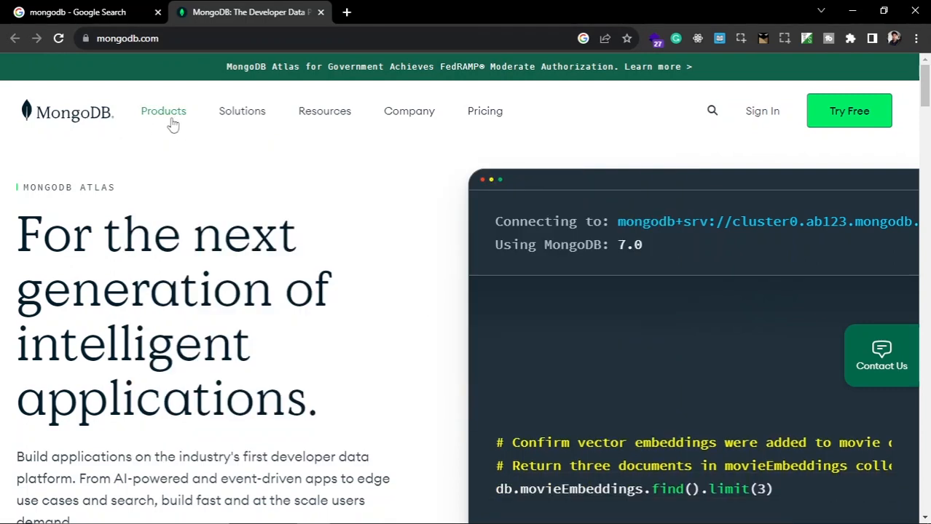
pyautogui.click(172, 120)
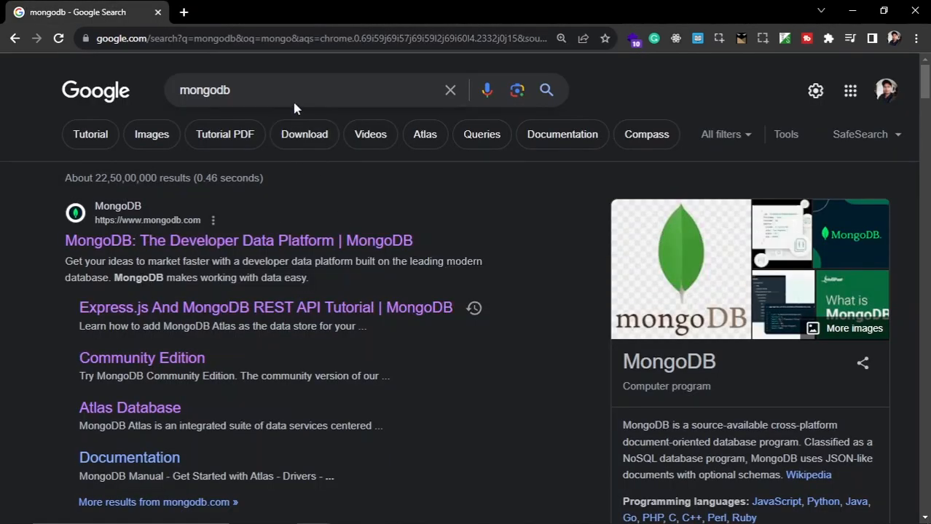
# Search the web for "mongodb community server" and open the MongoDB Community Server Download page
pyautogui.click(295, 95)
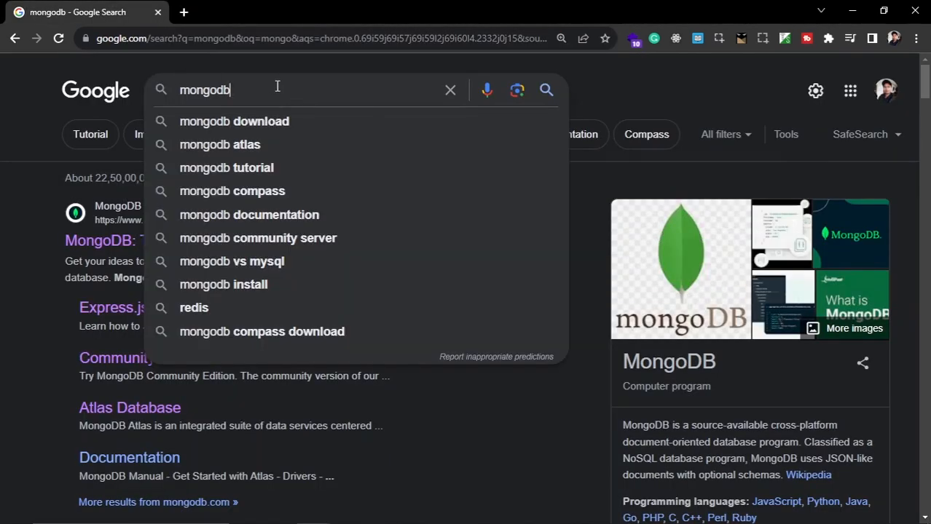
pyautogui.click(3, 300)
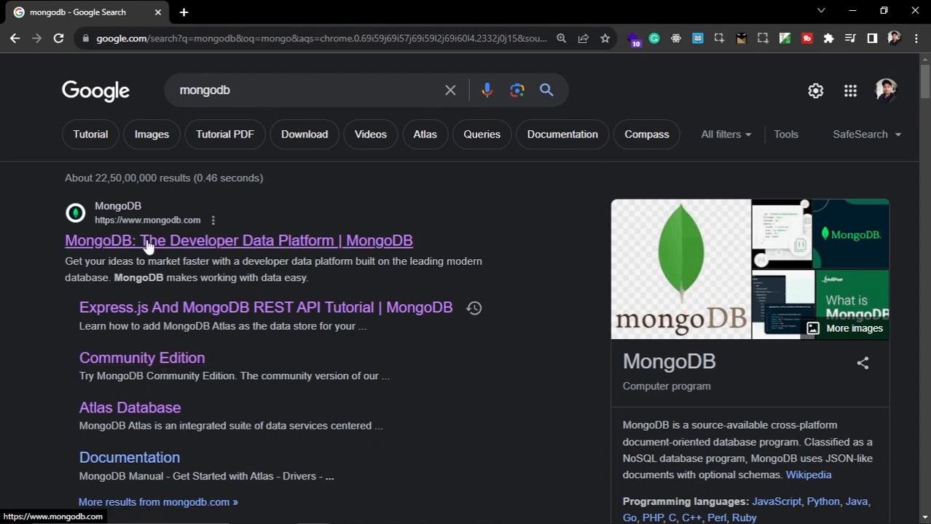
pyautogui.click(301, 96)
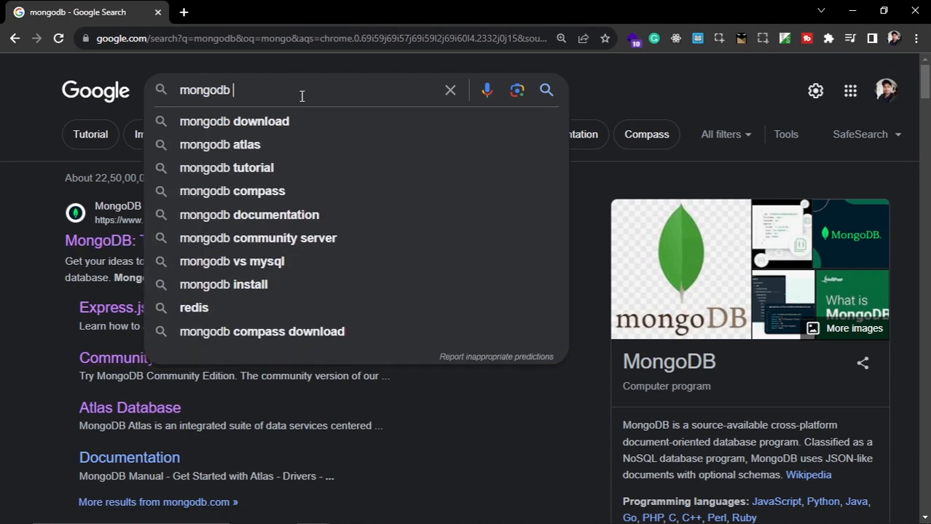
pyautogui.write('commun')
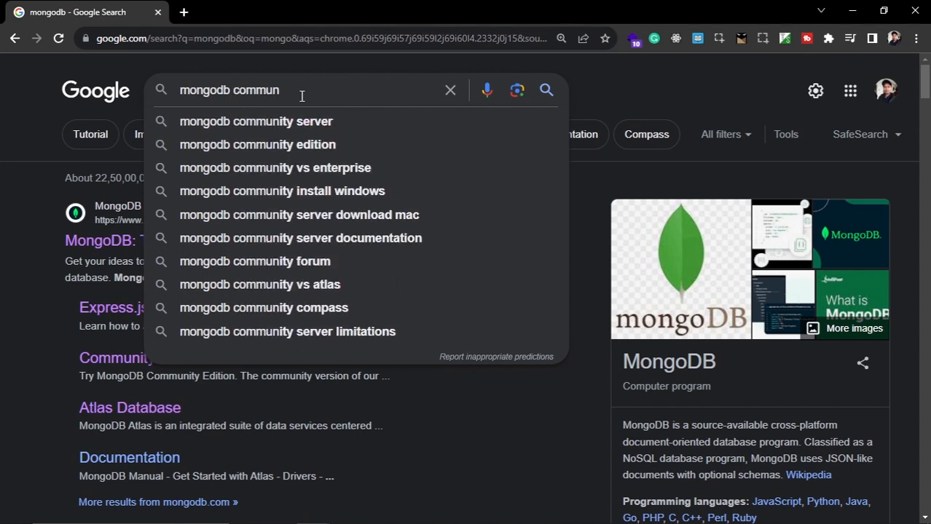
pyautogui.press('Down')
pyautogui.press('Return')
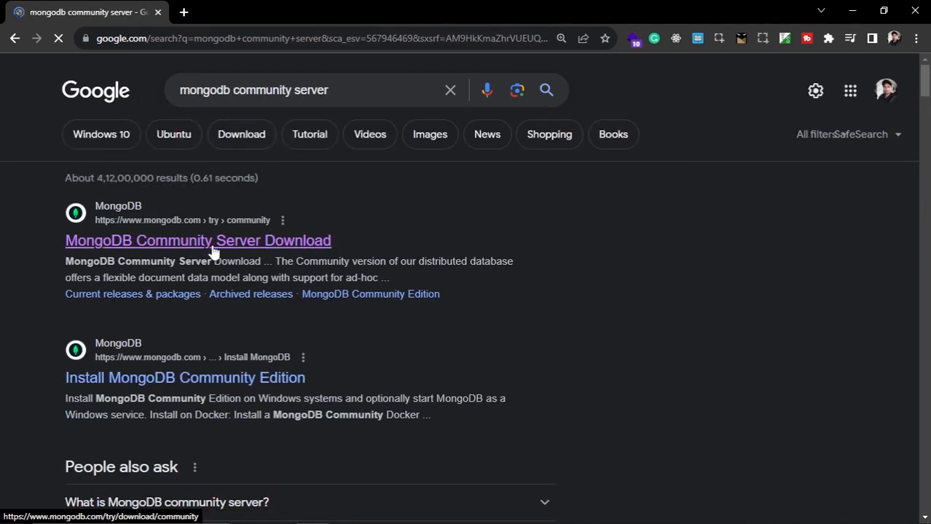
pyautogui.click(166, 248)
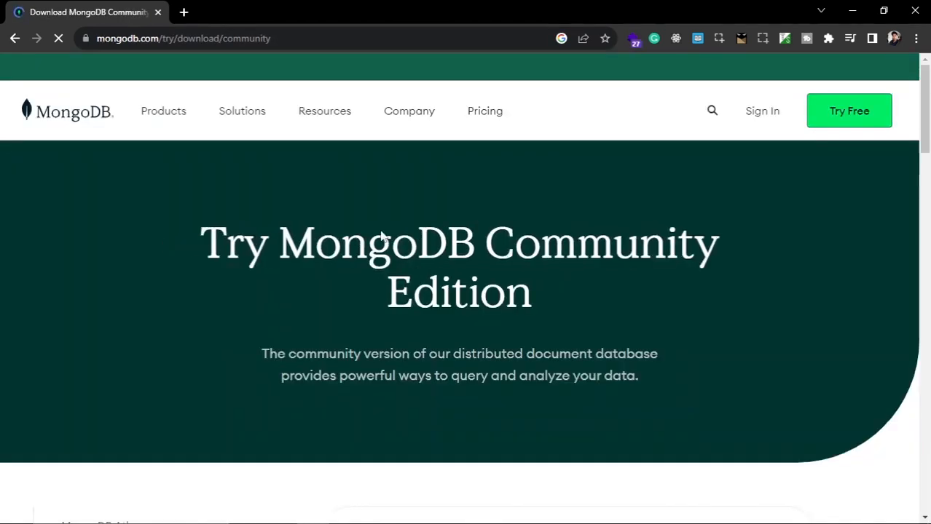
# Review the available MongoDB Community Server versions and select 7.0.1 (current) for the download
pyautogui.scroll(-5, 575, 263)
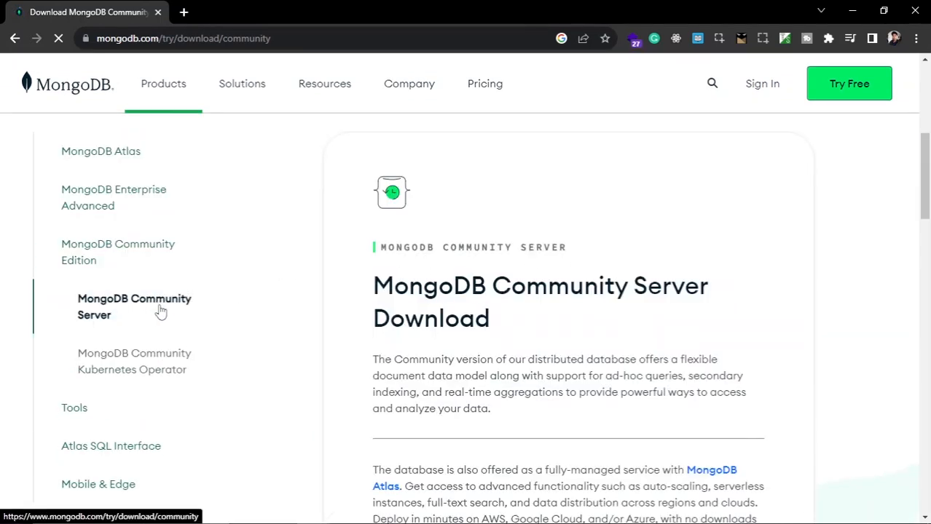
pyautogui.scroll(-1, 613, 322)
pyautogui.scroll(-6, 532, 250)
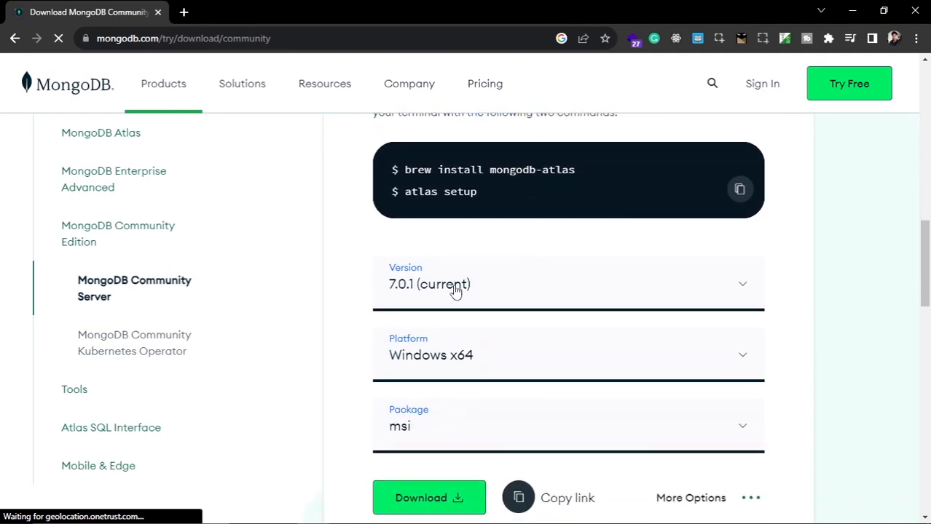
pyautogui.click(743, 291)
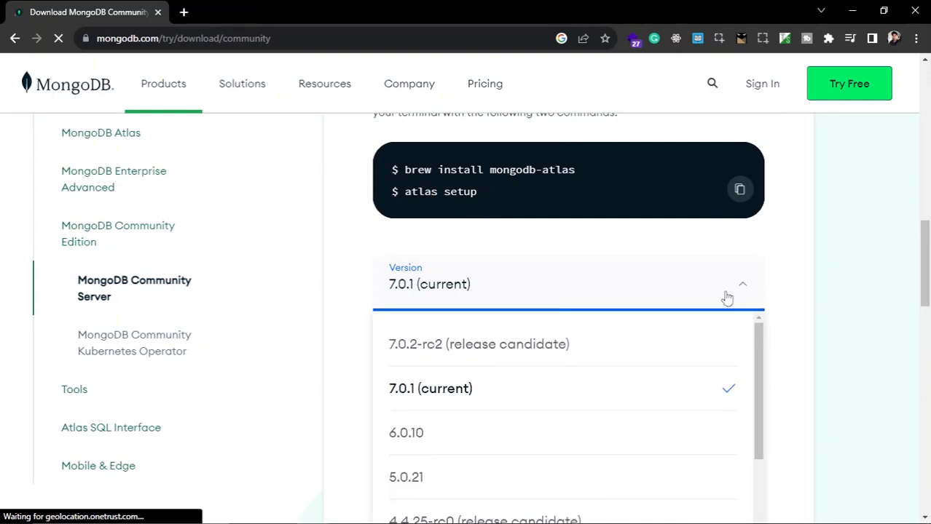
pyautogui.click(586, 395)
pyautogui.click(634, 291)
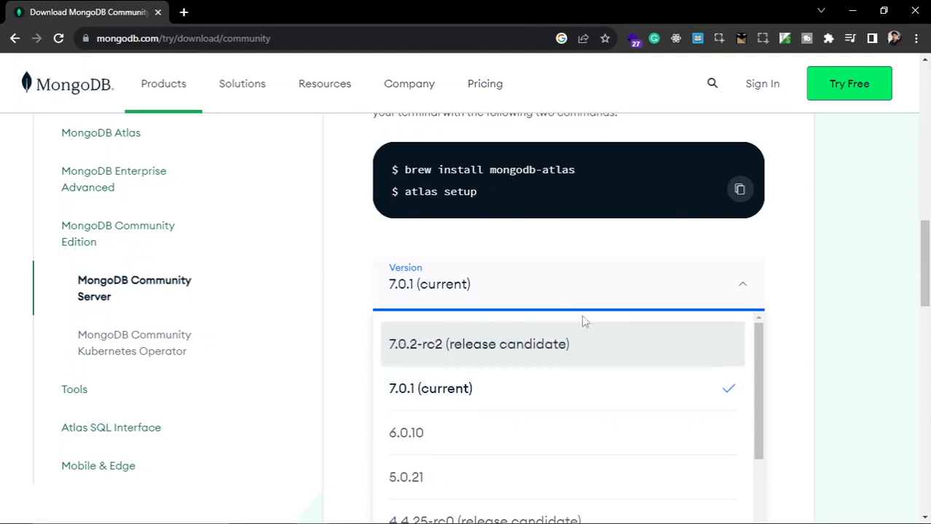
pyautogui.click(671, 277)
# Check the platform options and download the Windows x64 msi package of MongoDB Community Server
pyautogui.scroll(-2, 672, 280)
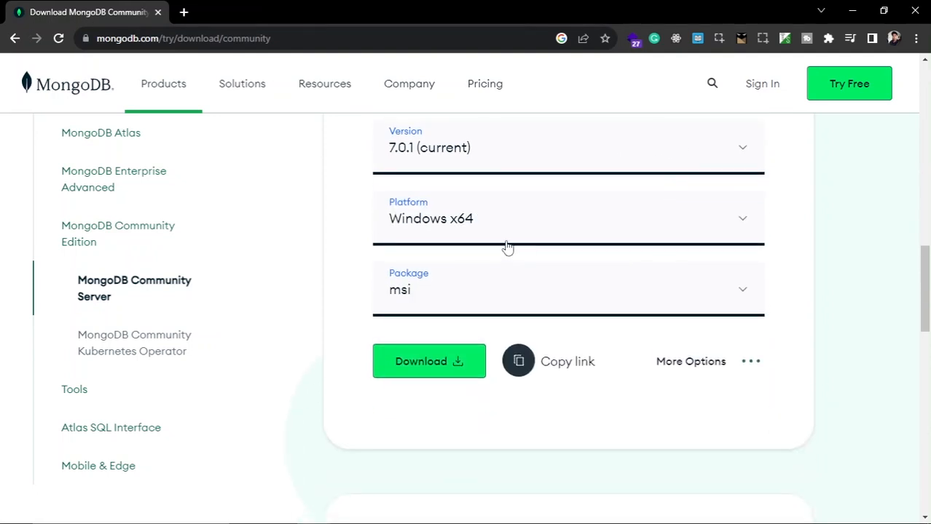
pyautogui.click(616, 223)
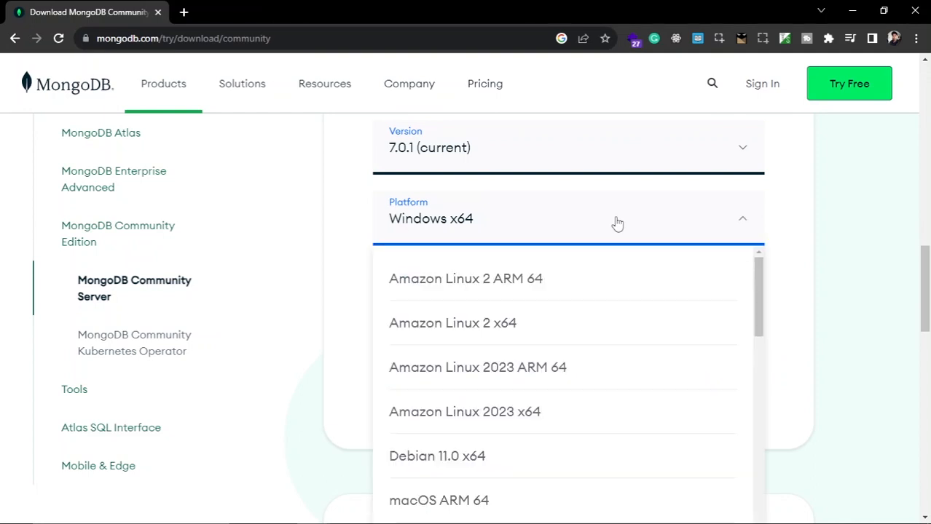
pyautogui.click(617, 223)
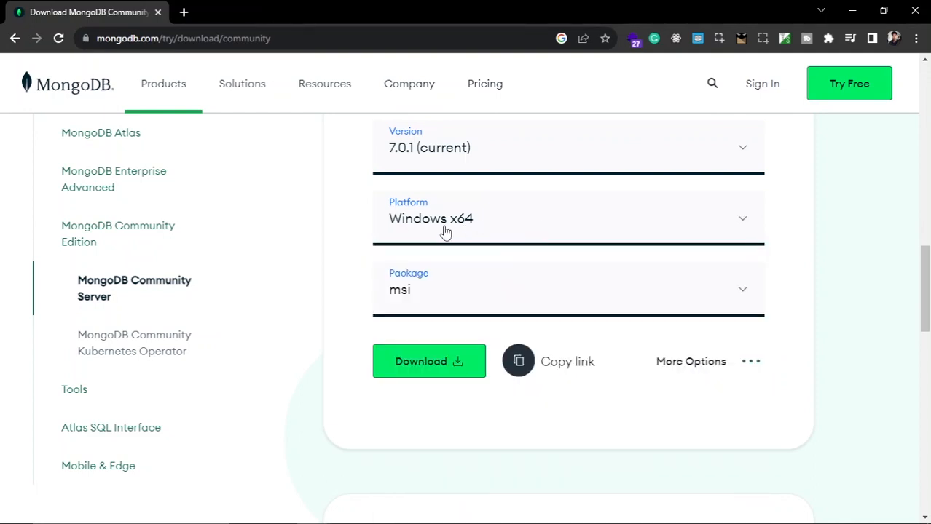
pyautogui.click(452, 361)
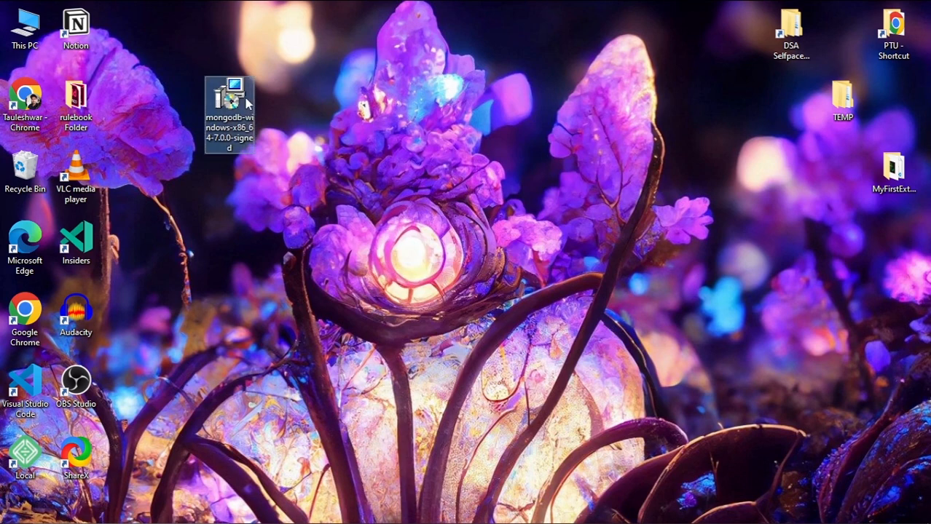
# Launch the MongoDB 7.0.0 installer from the desktop and accept the terms of the End-User License Agreement
pyautogui.doubleClick(231, 101)
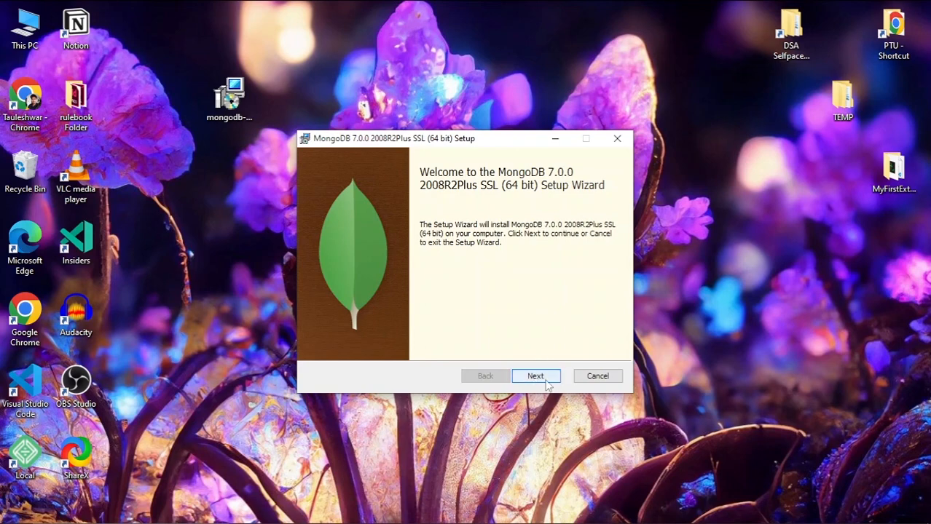
pyautogui.click(545, 379)
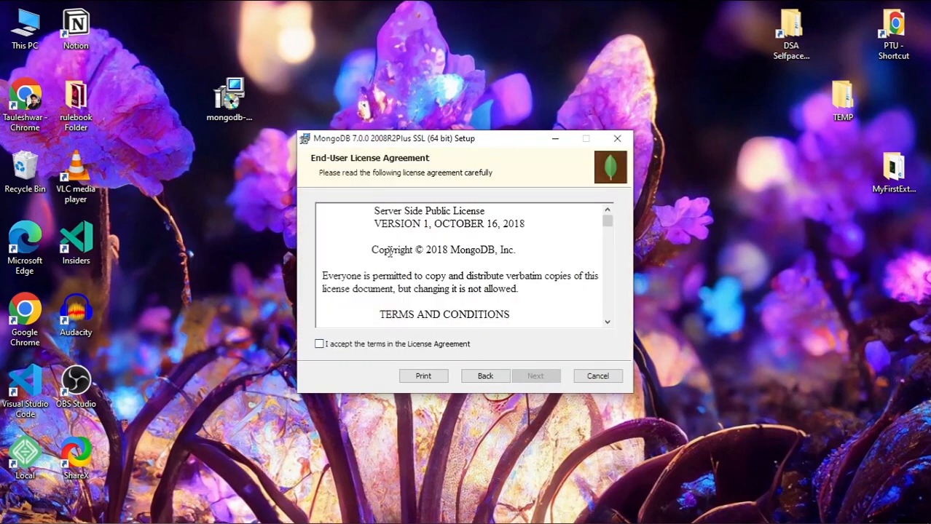
pyautogui.scroll(-2, 405, 249)
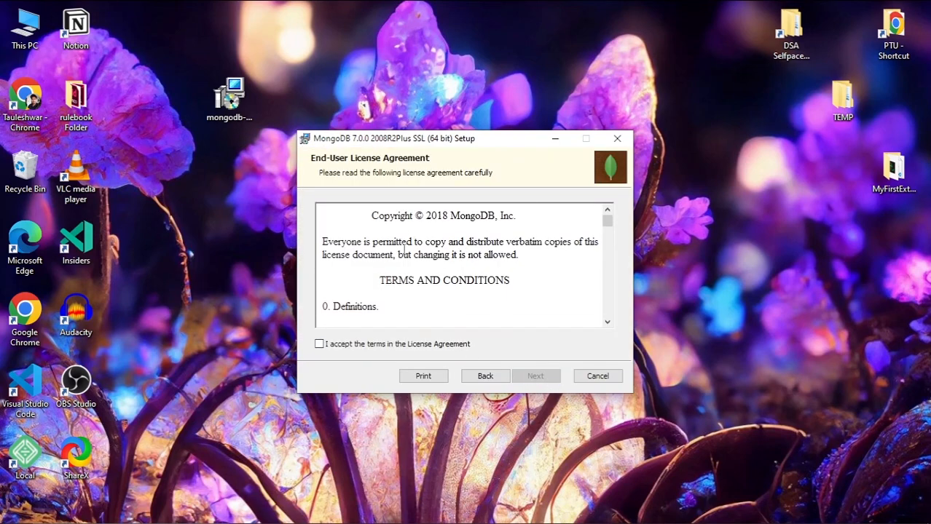
pyautogui.click(348, 345)
pyautogui.scroll(-3, 506, 245)
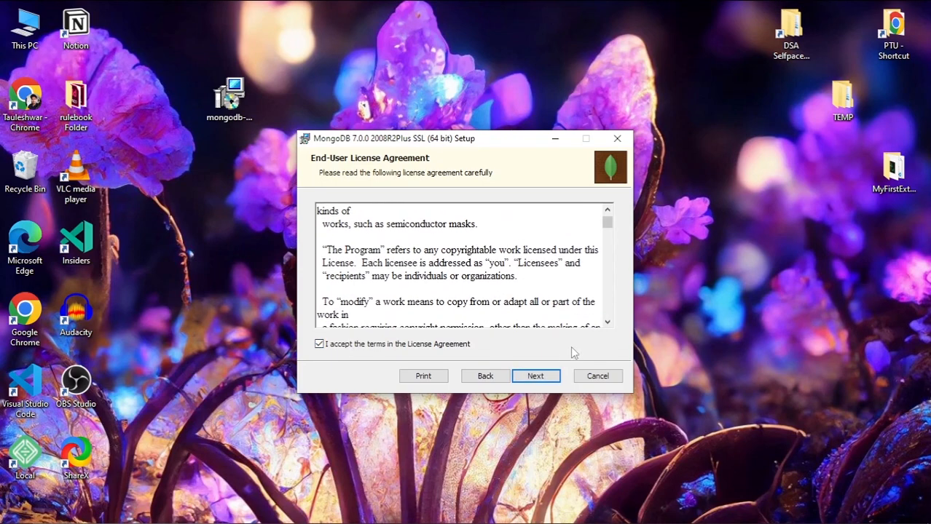
pyautogui.click(552, 378)
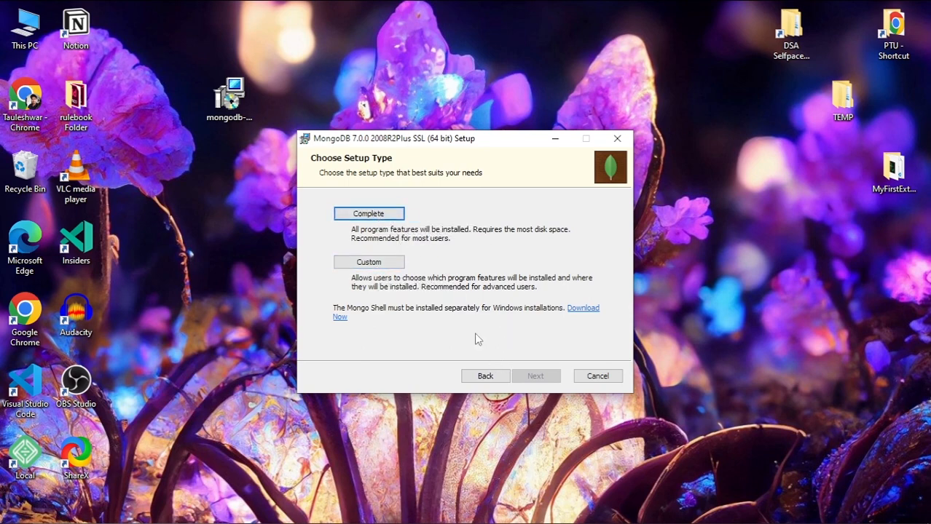
# Run the Complete MongoDB installation as a Network Service with the default directories and MongoDB Compass included, and finish the wizard
pyautogui.click(386, 216)
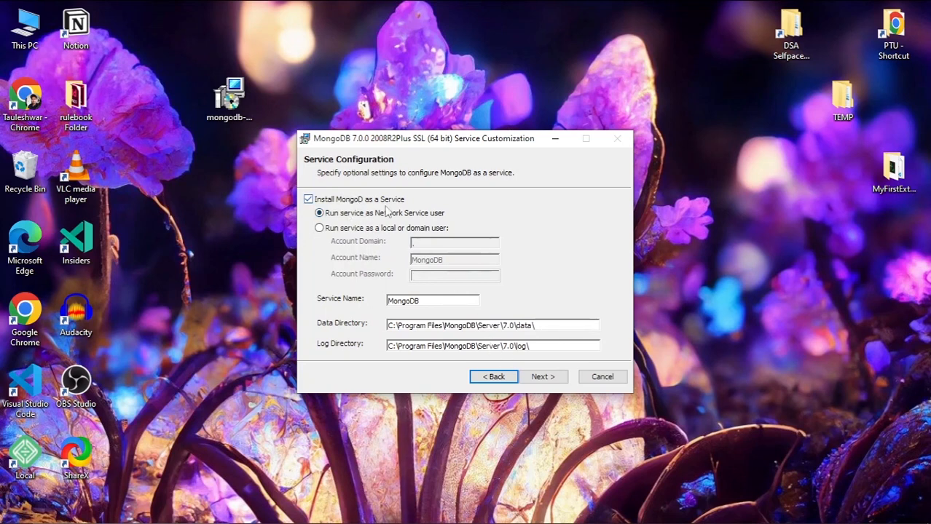
pyautogui.click(542, 376)
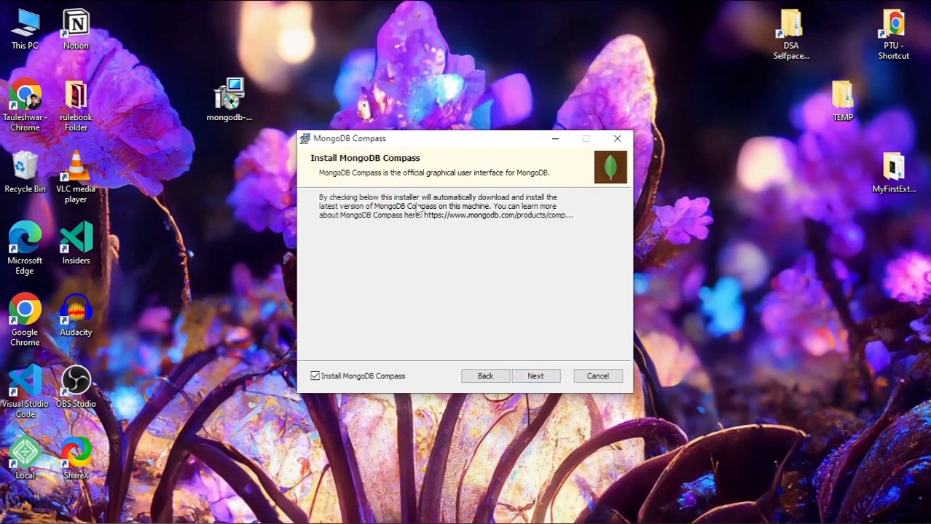
pyautogui.click(543, 377)
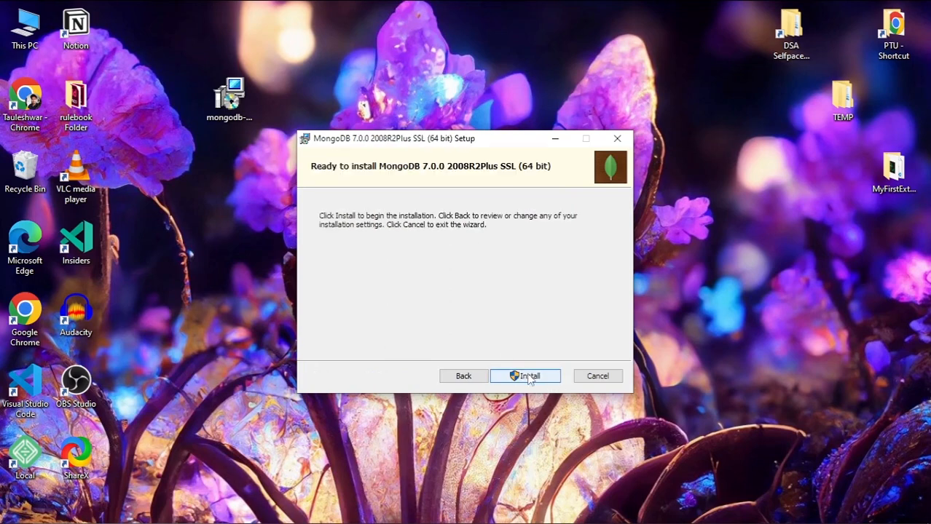
pyautogui.click(530, 378)
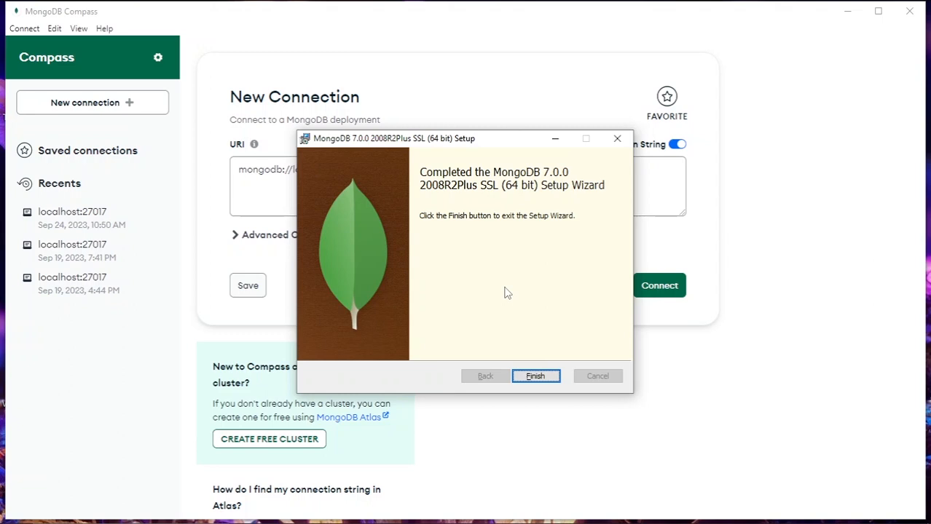
pyautogui.click(535, 376)
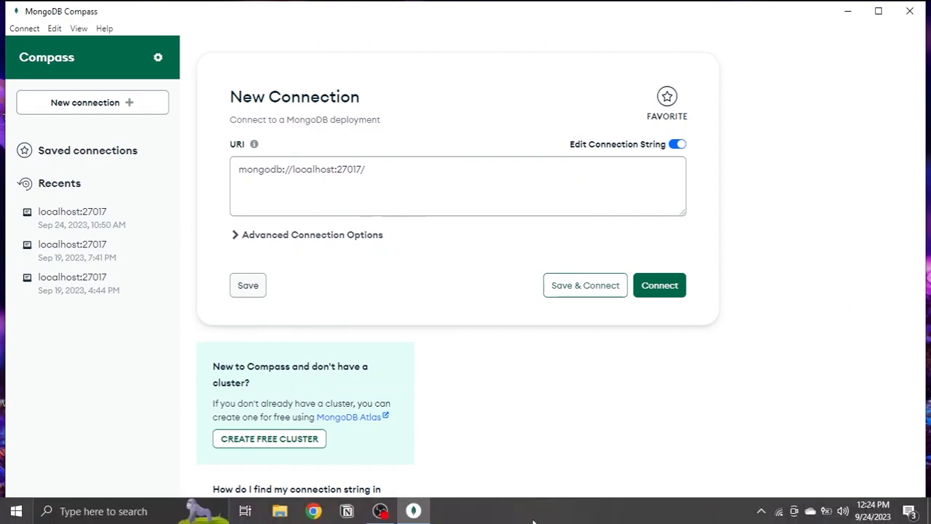
pyautogui.click(412, 512)
pyautogui.click(412, 511)
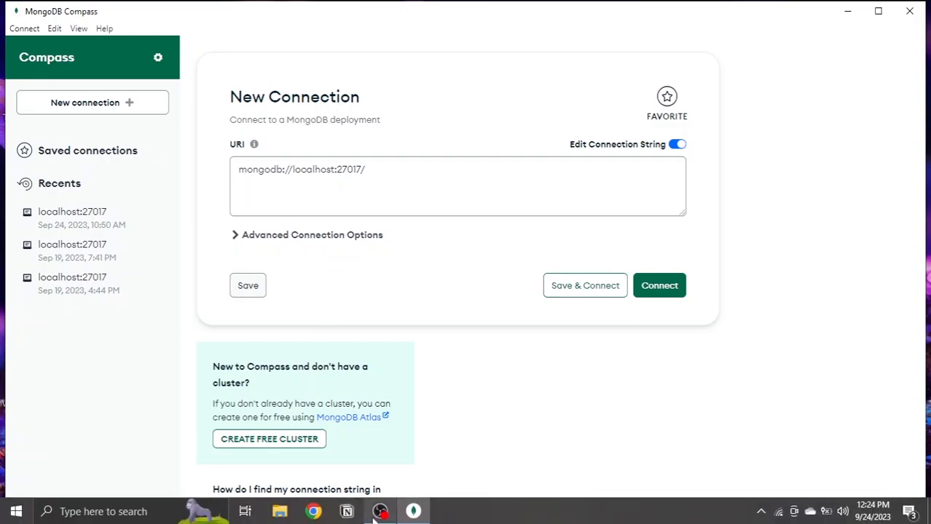
pyautogui.click(378, 512)
pyautogui.click(376, 510)
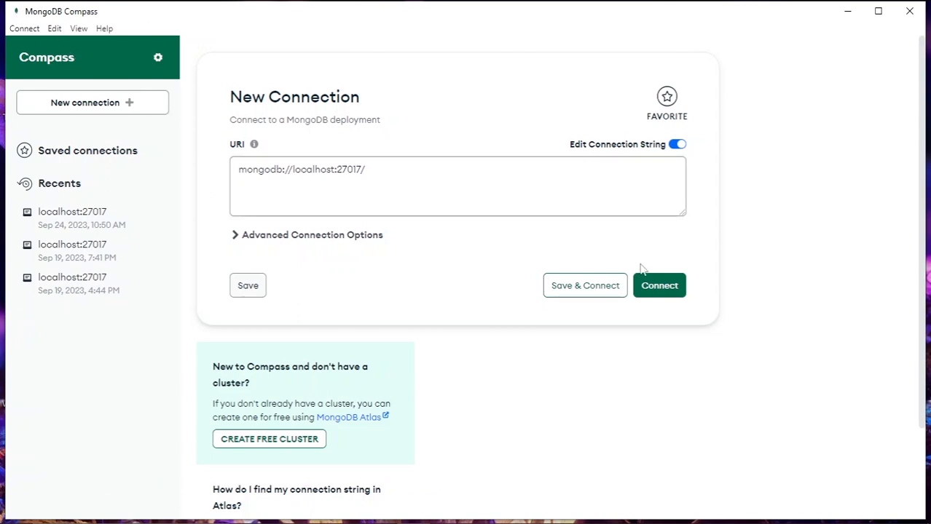
# Connect MongoDB Compass to the local deployment at mongodb://localhost:27017/
pyautogui.click(672, 294)
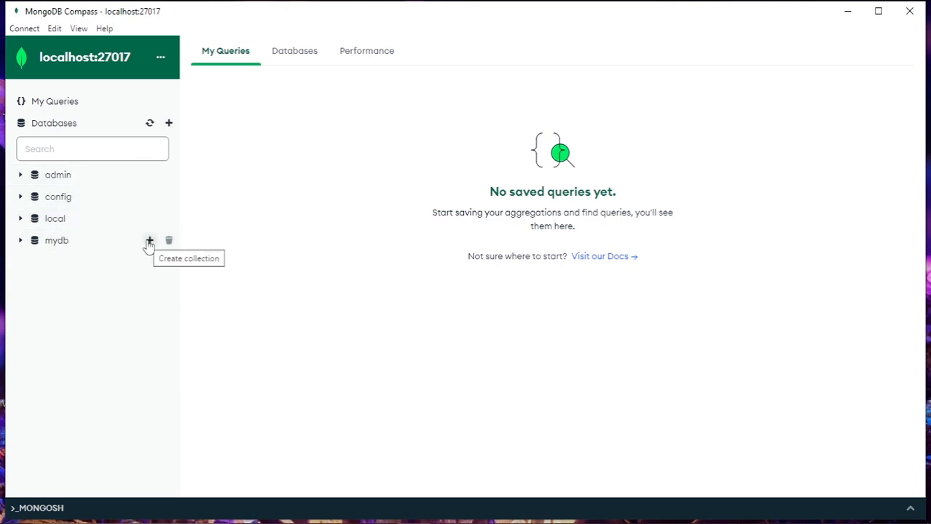
# Create a database named myapp with an initial collection named orders
pyautogui.click(168, 124)
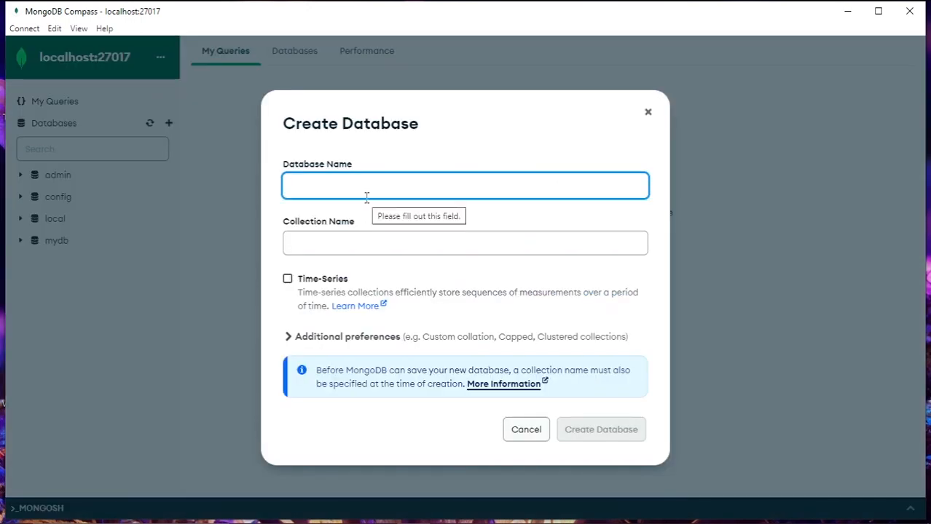
pyautogui.write('mo')
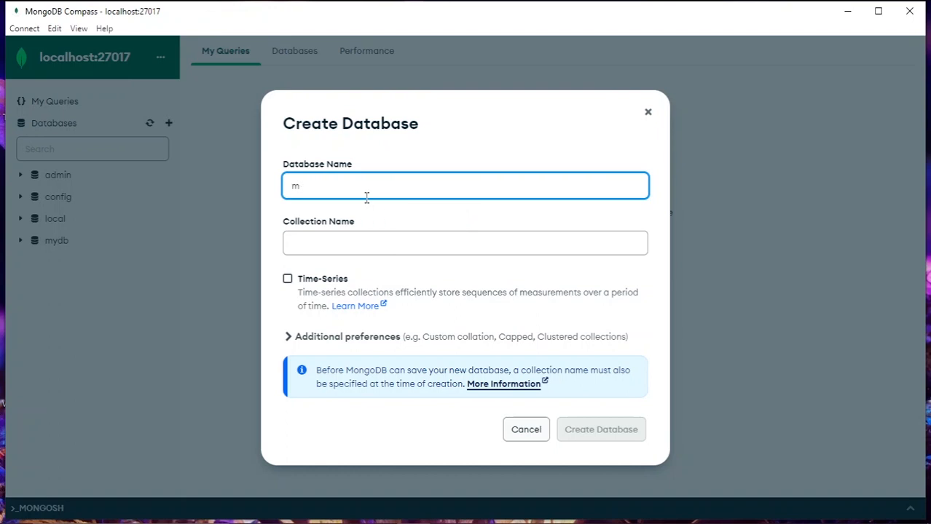
pyautogui.click(364, 243)
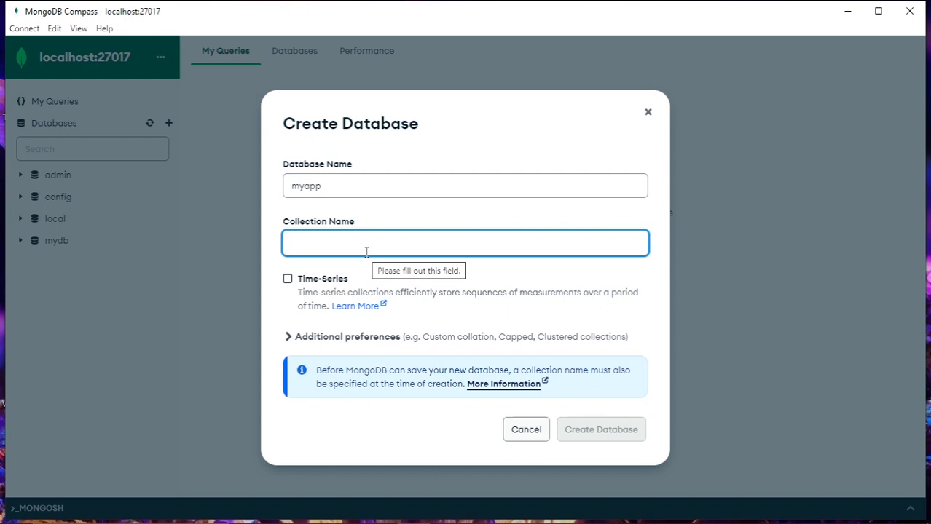
pyautogui.write('c')
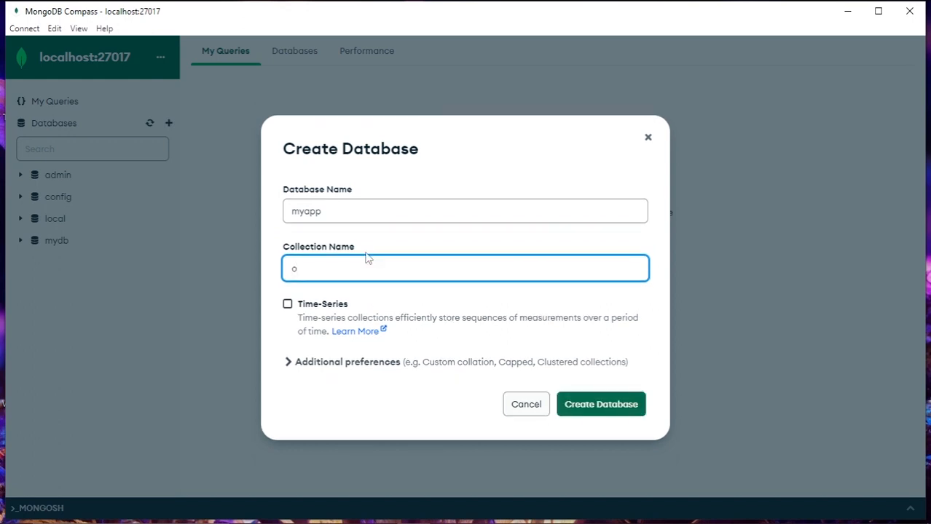
pyautogui.write('rders')
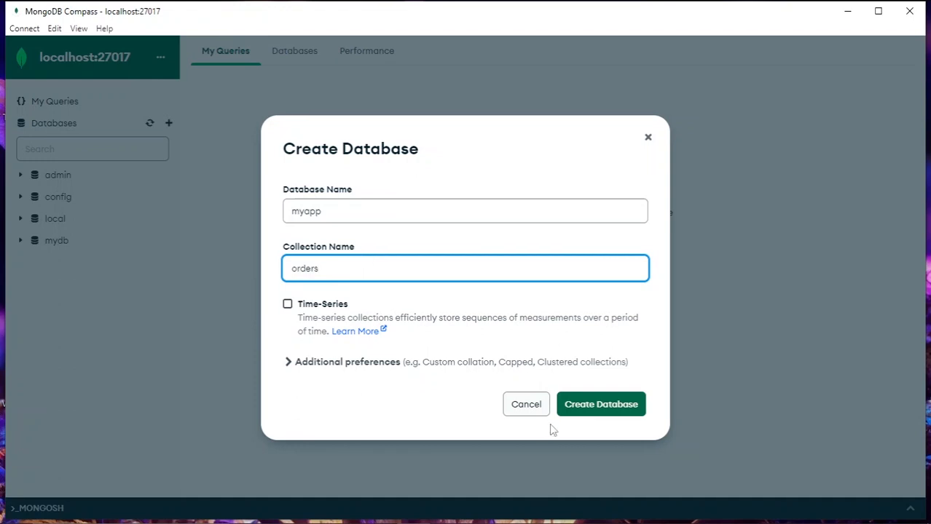
pyautogui.click(602, 413)
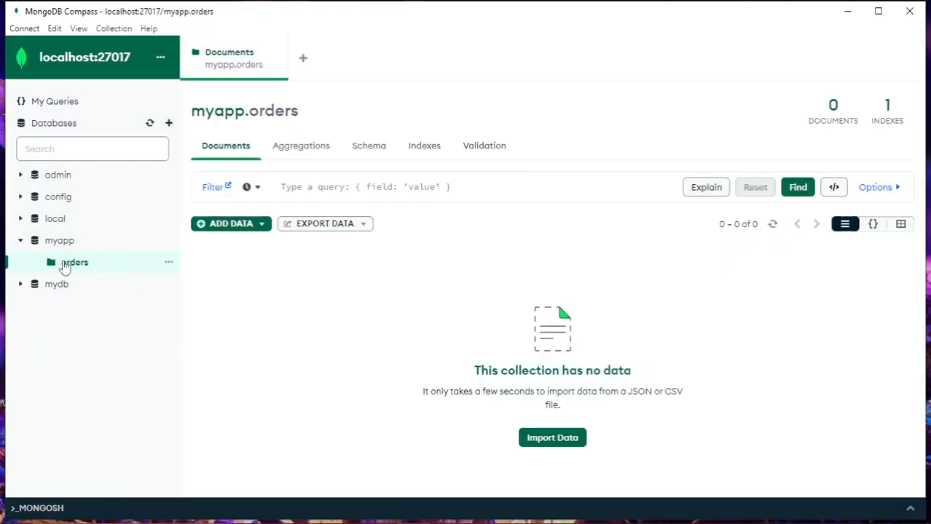
# Insert a document into the myapp.orders collection with the field "name" set to "new order" after the generated _id
pyautogui.click(221, 229)
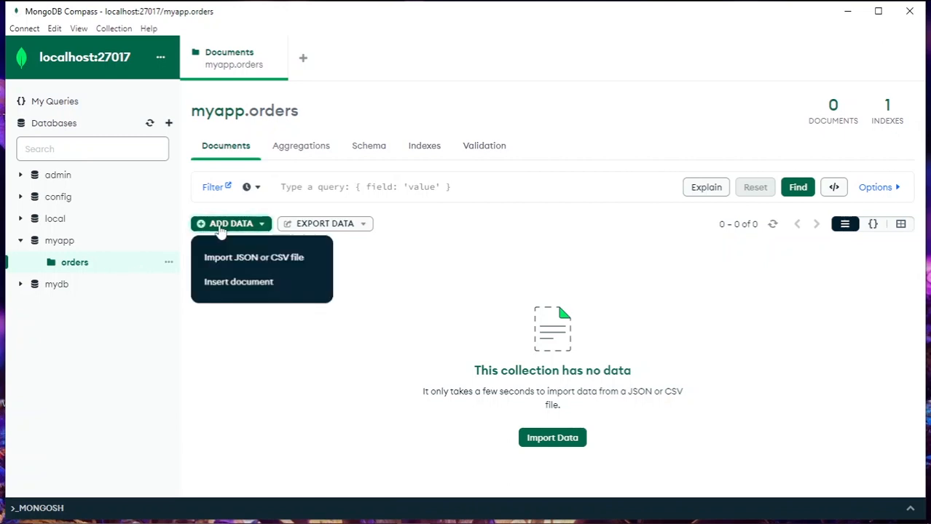
pyautogui.click(258, 286)
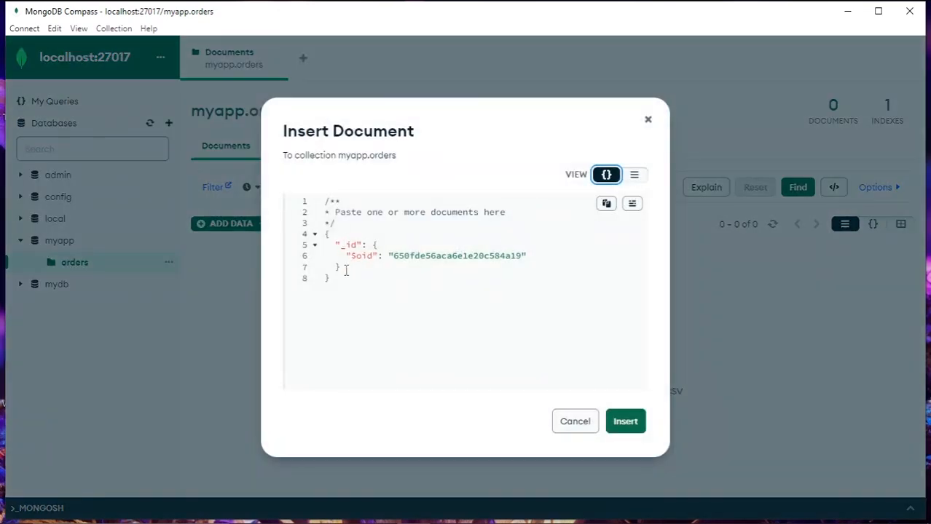
pyautogui.moveTo(346, 270); pyautogui.dragTo(335, 245)
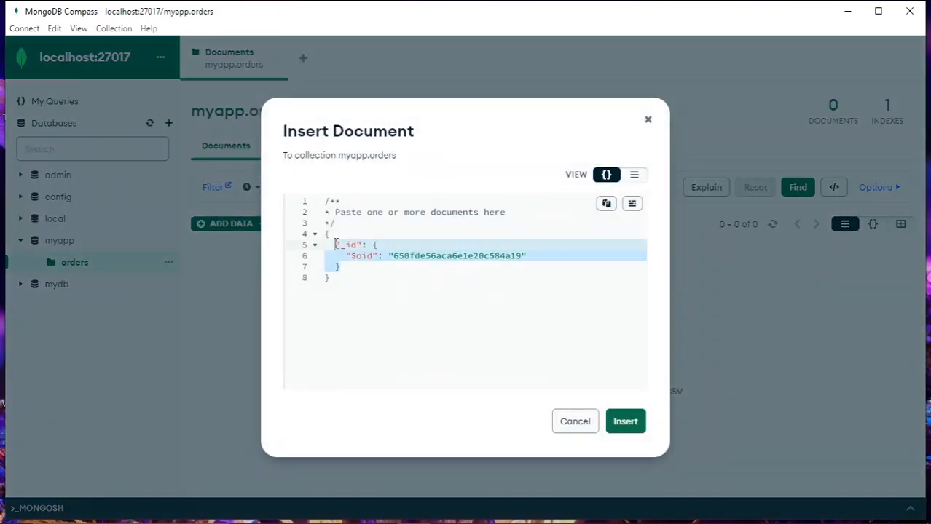
pyautogui.click(387, 271)
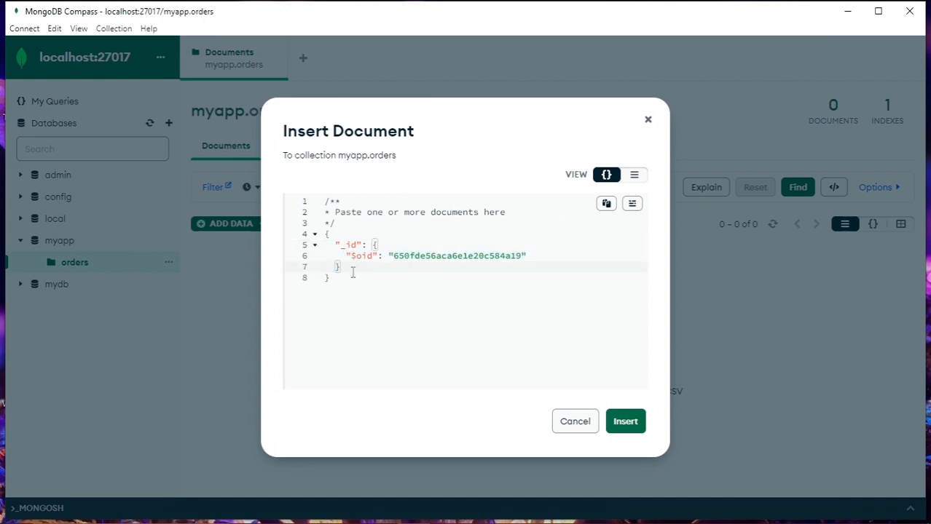
pyautogui.write(',')
pyautogui.press('Return')
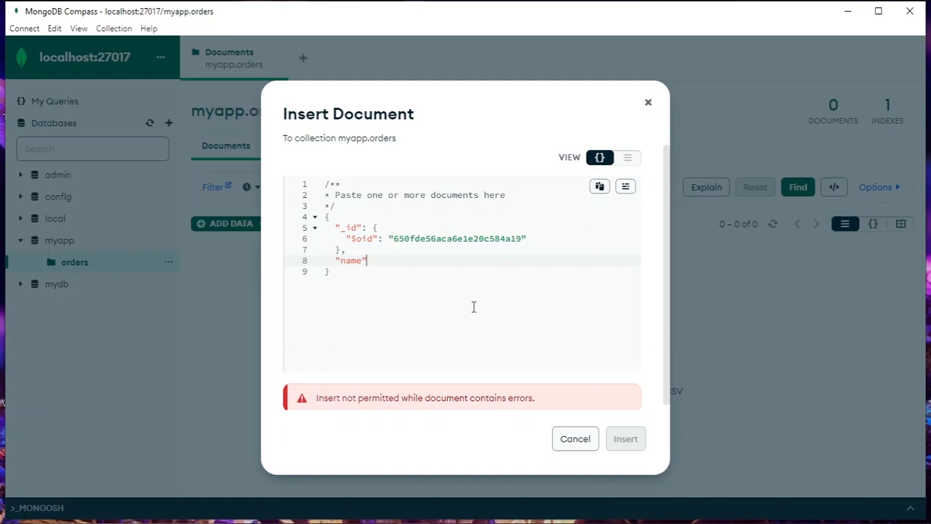
pyautogui.write('"name":"')
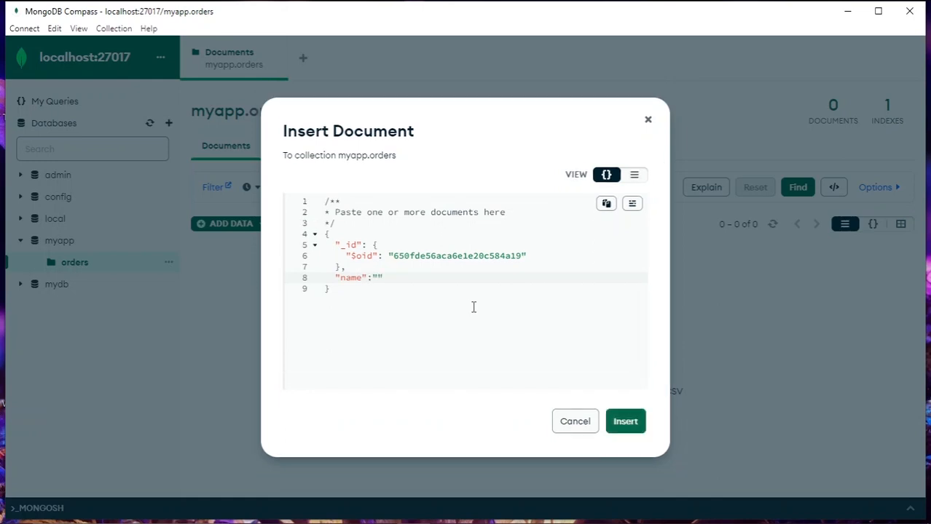
pyautogui.write('new order')
pyautogui.click(621, 424)
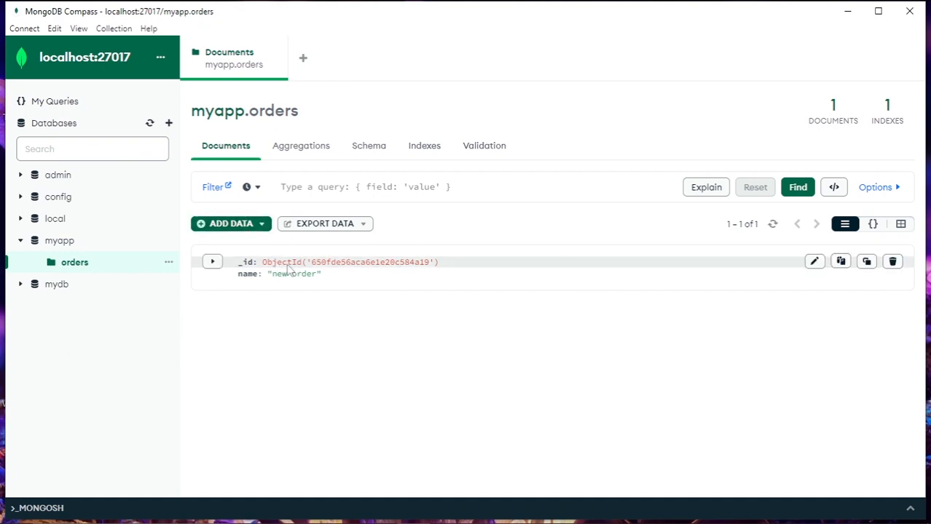
# Expand the embedded MONGOSH shell and list the databases with the command show dbs
pyautogui.click(27, 516)
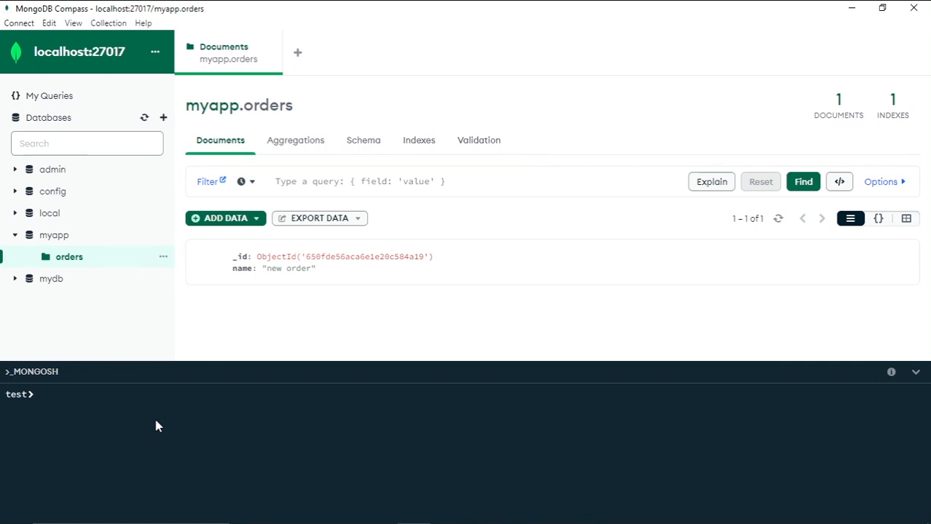
pyautogui.write('show db')
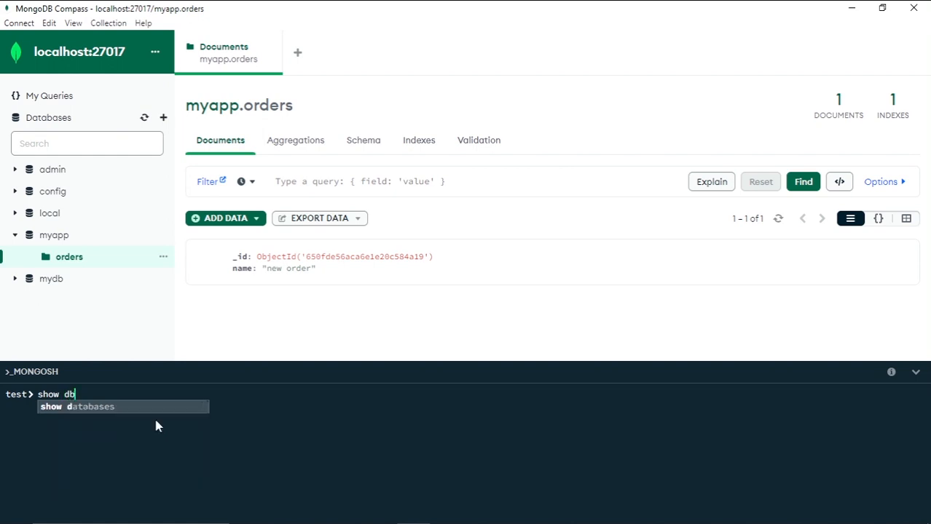
pyautogui.write('s')
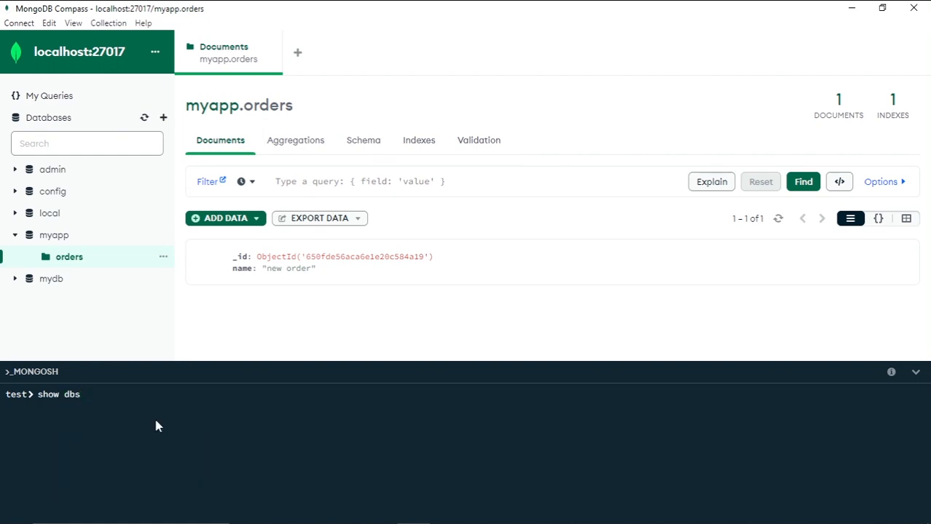
pyautogui.press('Return')
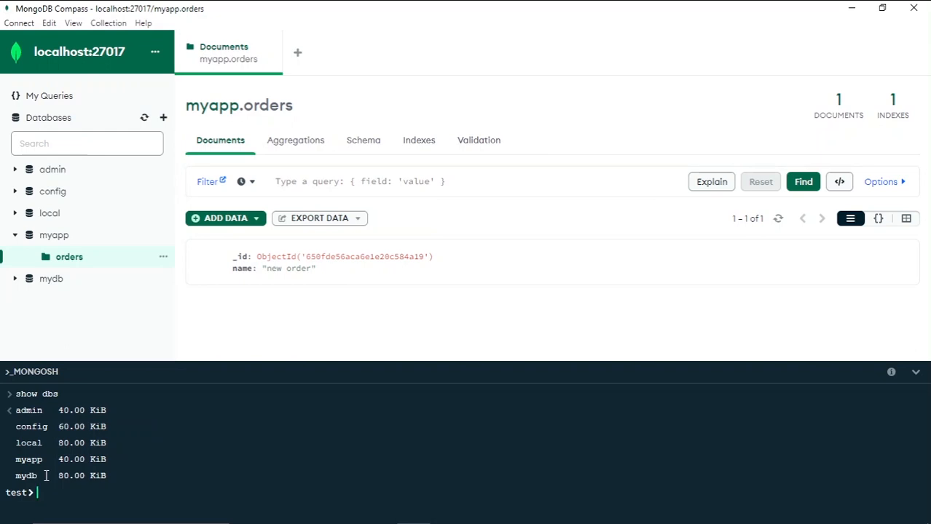
# Minimize Compass, search Google in Chrome for "mongodb shell" and open the MongoDB Shell Download page
pyautogui.click(851, 8)
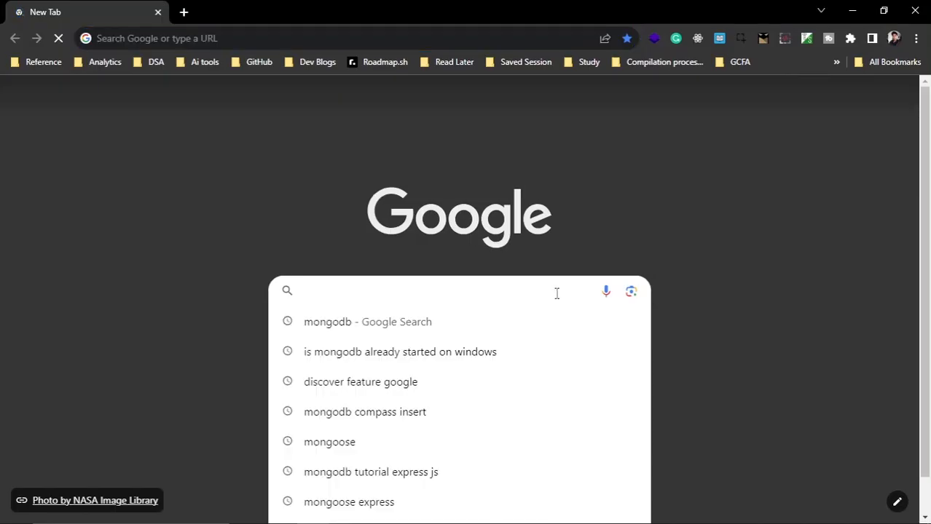
pyautogui.write('mong')
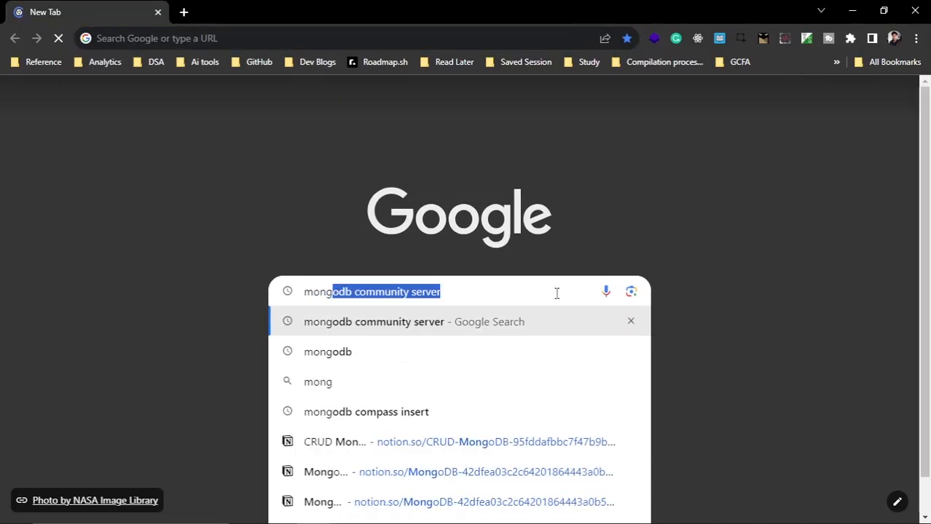
pyautogui.press('Right')
pyautogui.hotkey('ctrl', 'BackSpace')
pyautogui.hotkey('ctrl', 'BackSpace')
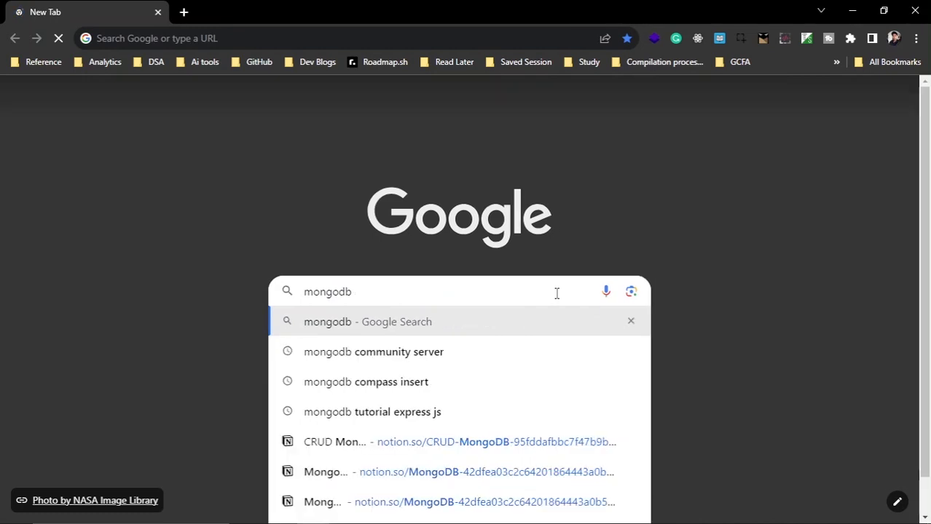
pyautogui.write('shell')
pyautogui.press('Return')
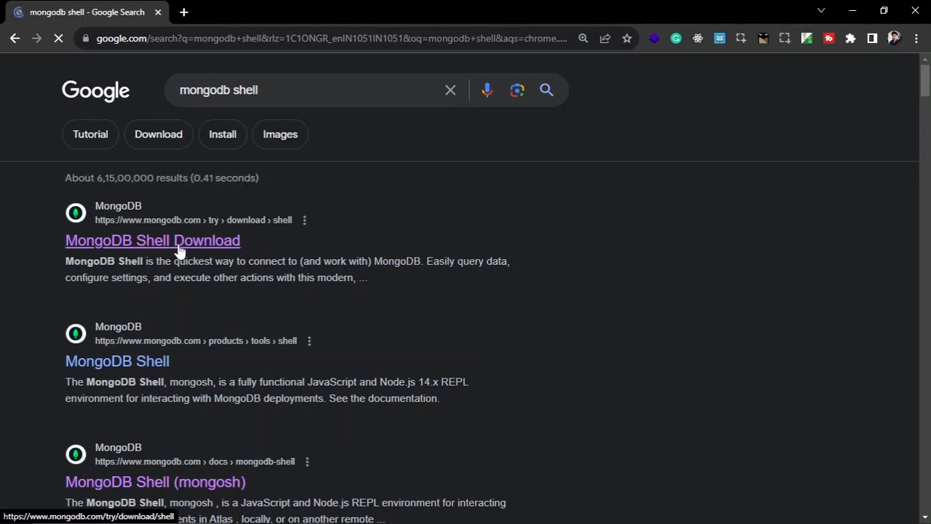
pyautogui.click(178, 248)
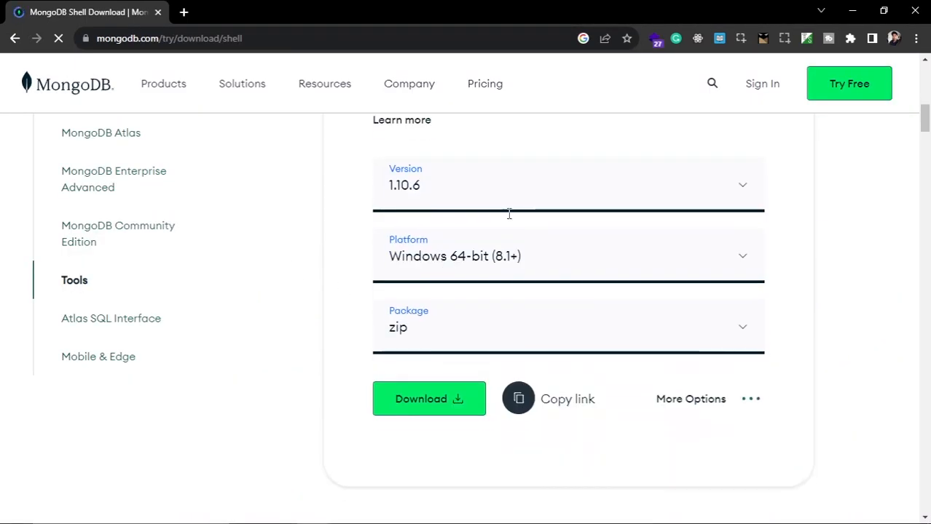
# Check the available MongoDB Shell versions and download version 1.10.6 for Windows 64-bit (8.1+) as a zip package
pyautogui.click(445, 201)
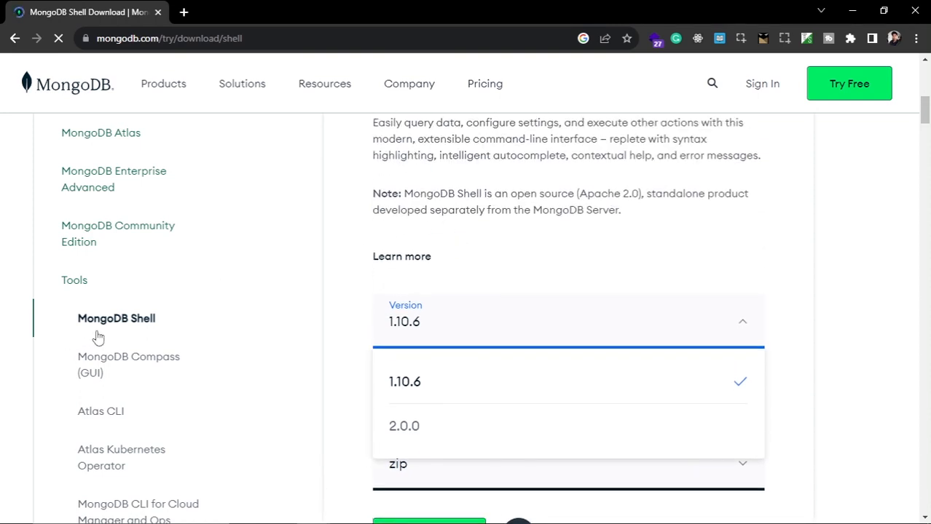
pyautogui.scroll(-2, 474, 276)
pyautogui.scroll(-1, 466, 291)
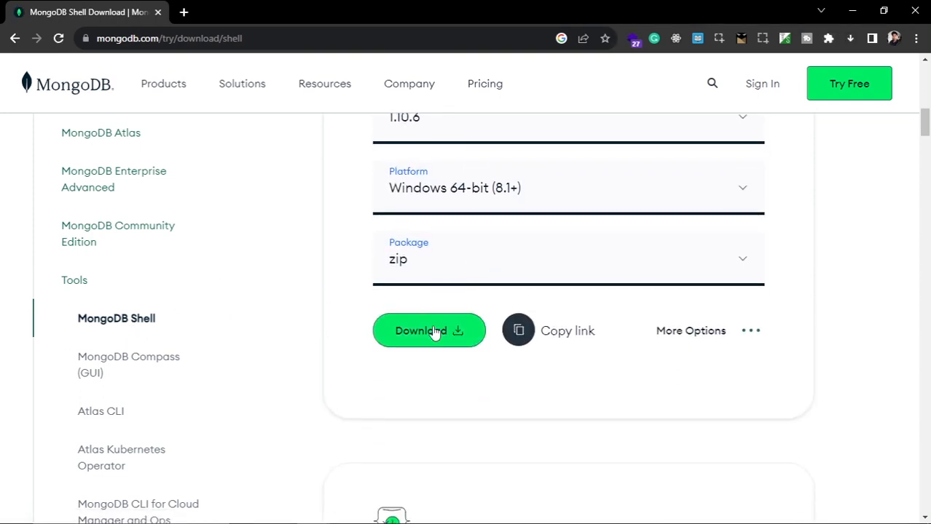
pyautogui.click(435, 333)
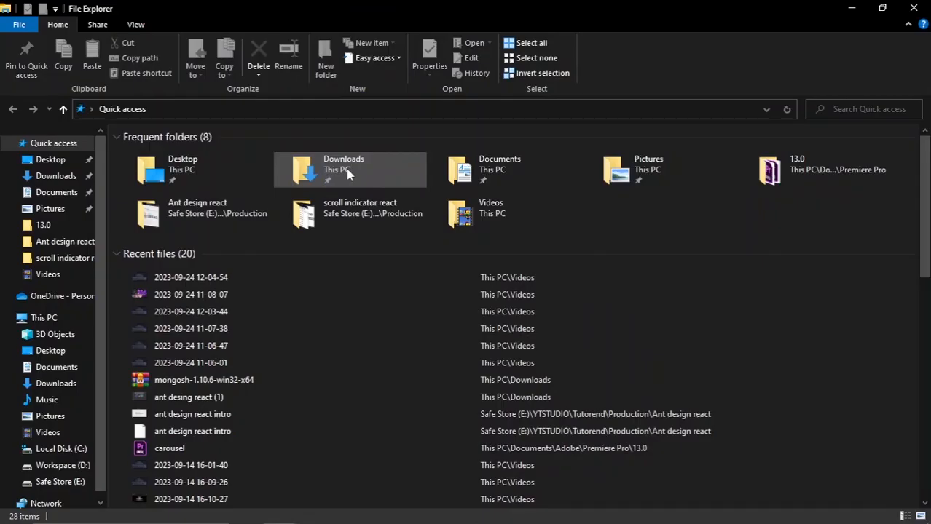
# In File Explorer's Downloads folder, open the WinRAR extraction options for the mongosh-1.10.6-win32-x64 archive under Last week
pyautogui.doubleClick(346, 169)
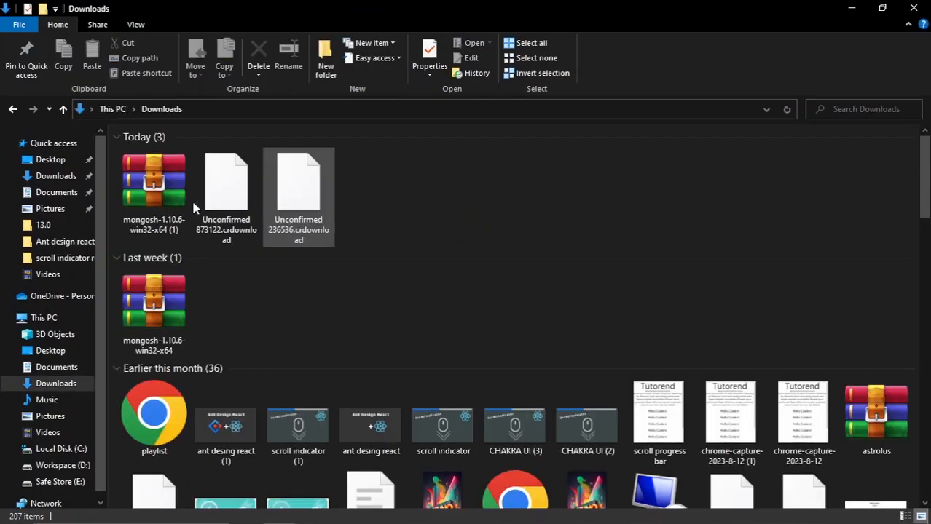
pyautogui.click(167, 200)
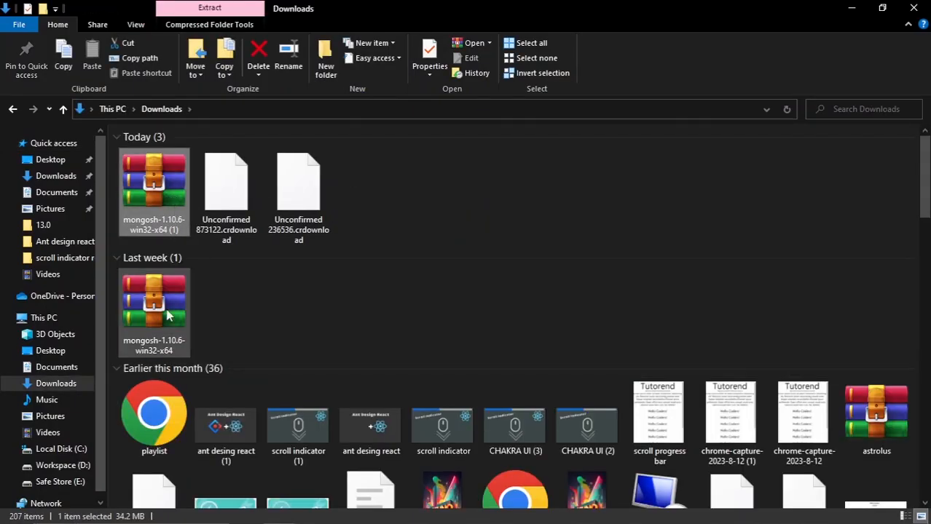
pyautogui.rightClick(178, 331)
pyautogui.press('Escape')
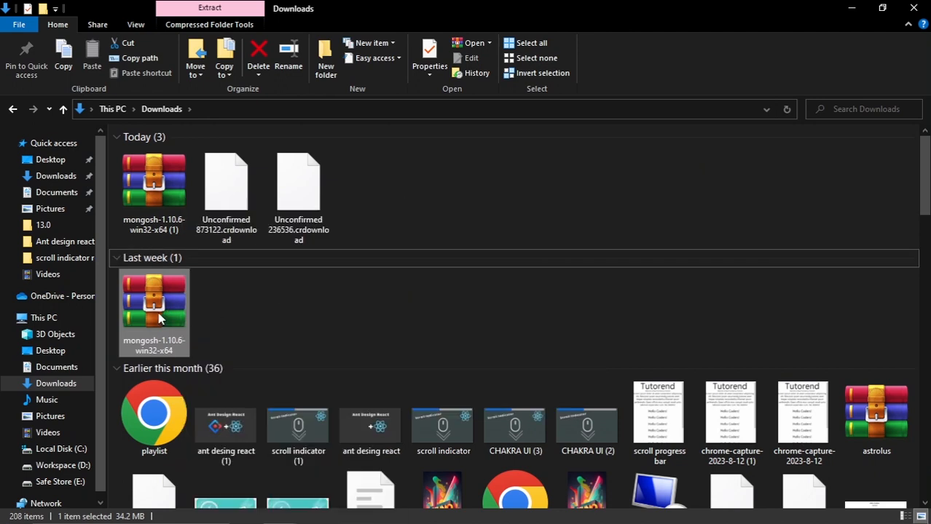
pyautogui.rightClick(161, 318)
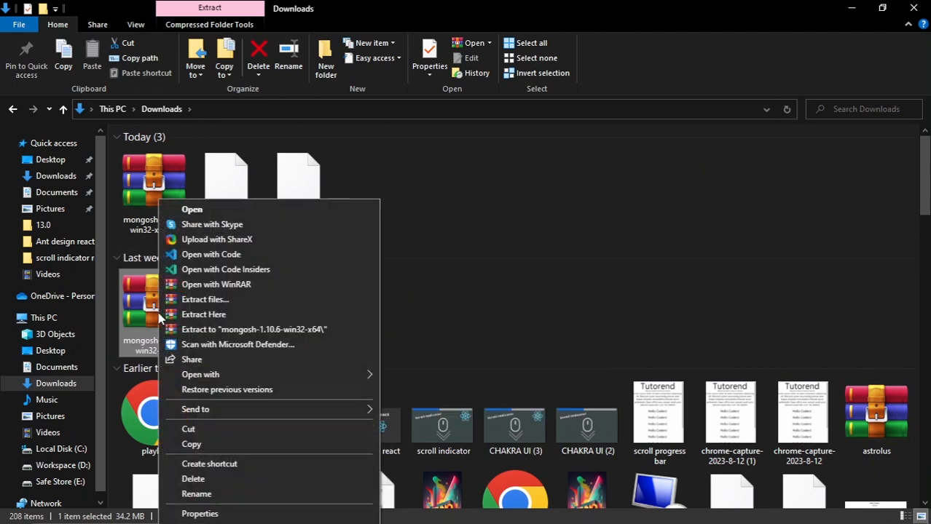
pyautogui.click(241, 301)
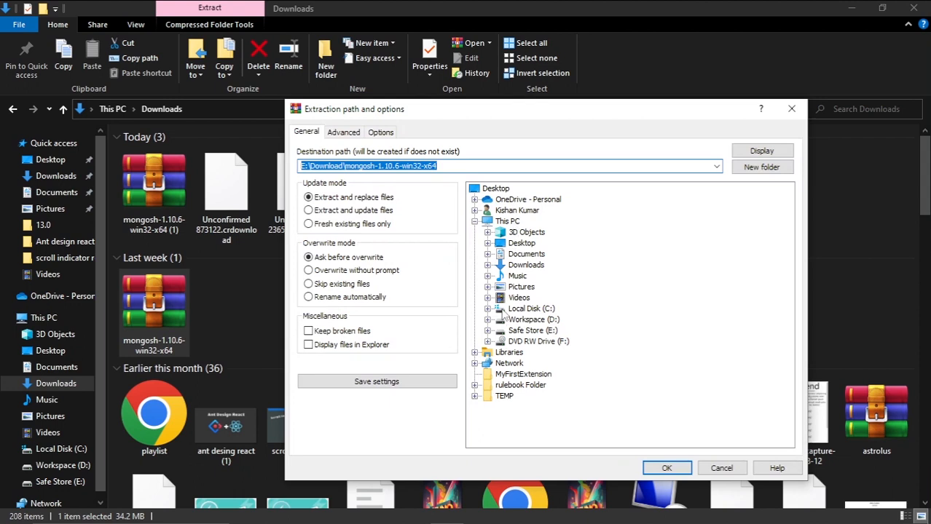
# Set the extraction destination path to C:\Program Files\MongoDB by browsing the Local Disk (C:) folder tree
pyautogui.click(485, 309)
pyautogui.scroll(-2, 531, 332)
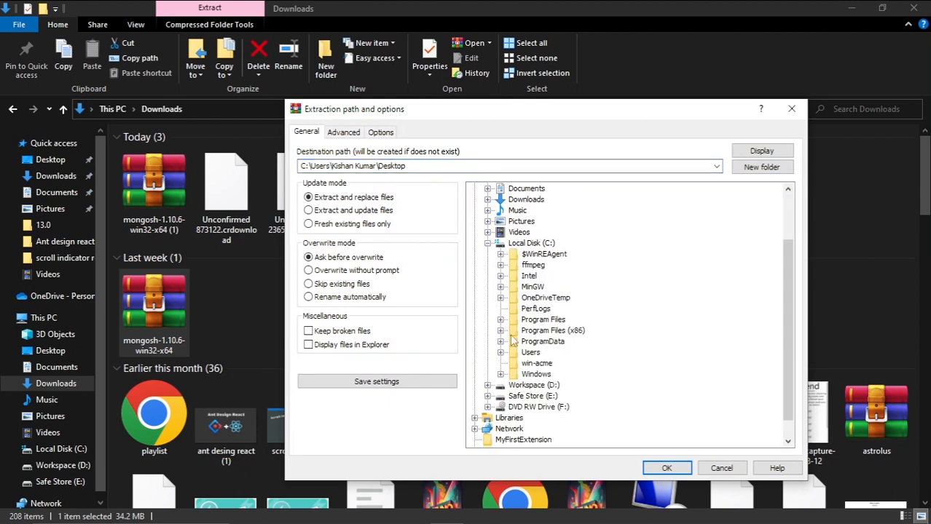
pyautogui.click(501, 319)
pyautogui.scroll(-2, 519, 332)
pyautogui.click(549, 333)
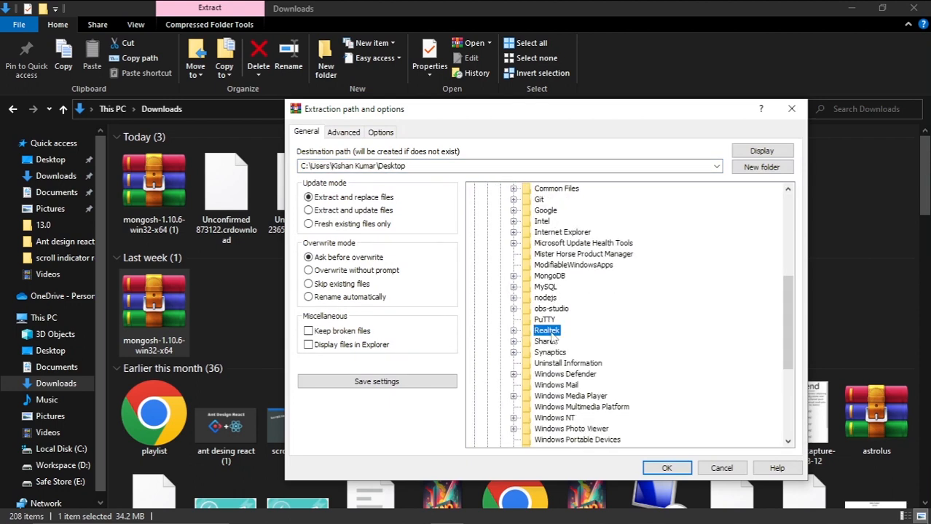
pyautogui.press('End')
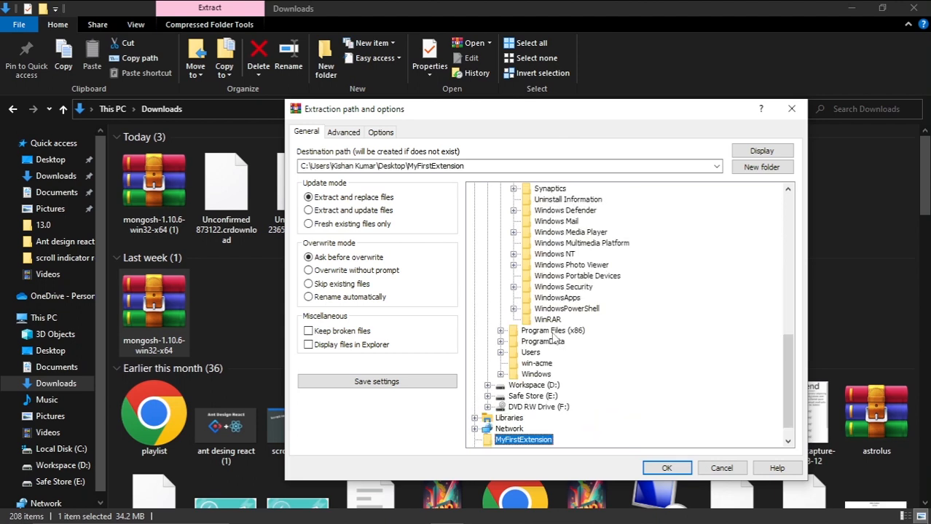
pyautogui.scroll(6, 553, 337)
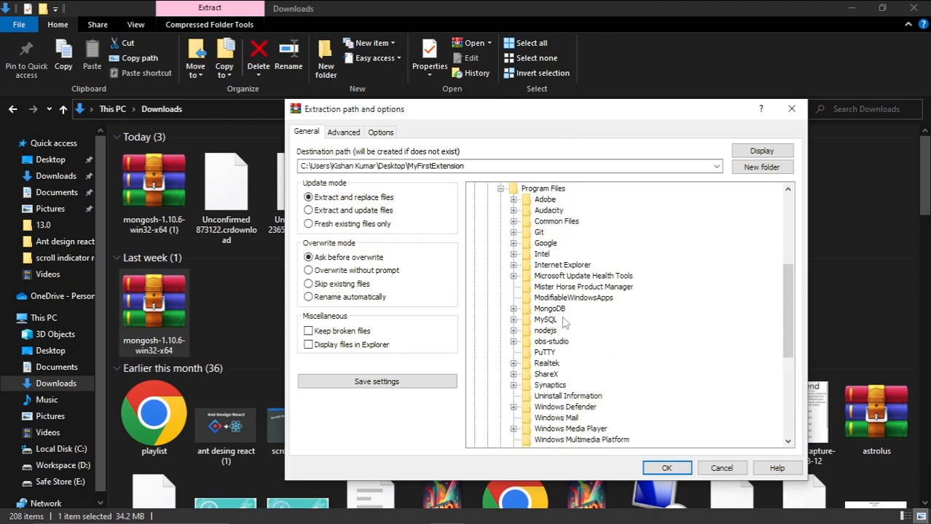
pyautogui.doubleClick(553, 308)
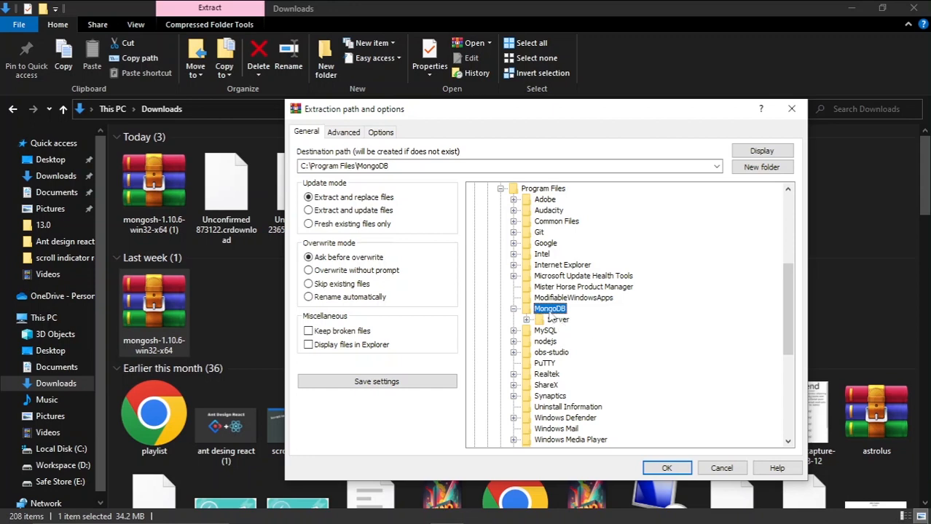
# Extract the mongosh archive to the chosen destination and open C:\Program Files\MongoDB in File Explorer
pyautogui.click(667, 468)
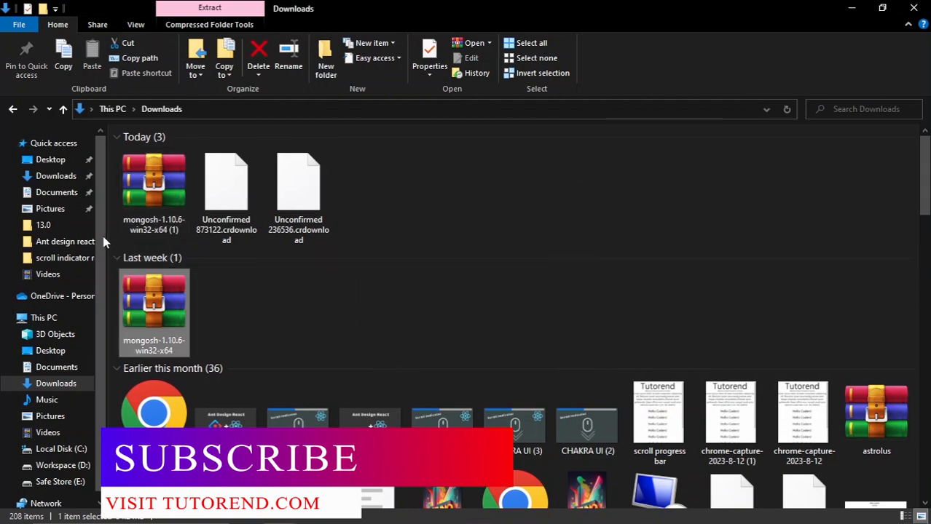
pyautogui.click(38, 318)
pyautogui.doubleClick(216, 270)
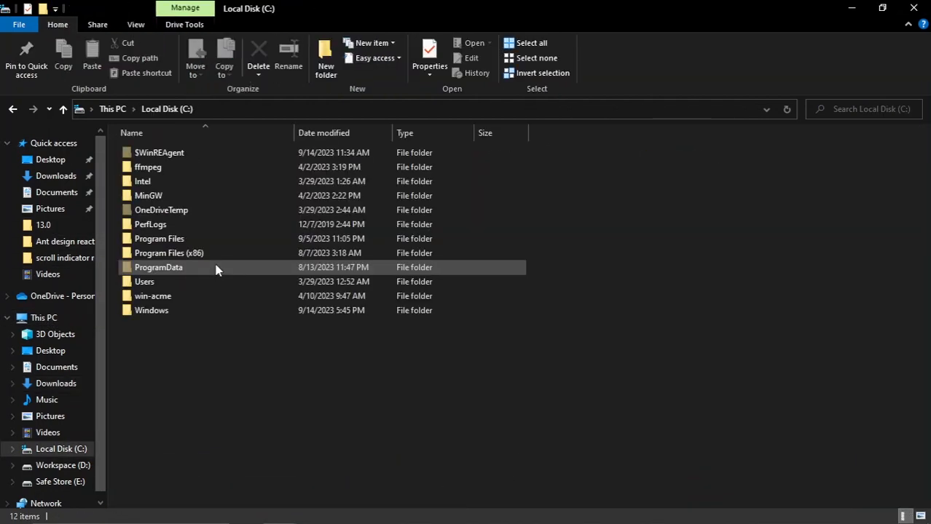
pyautogui.doubleClick(207, 245)
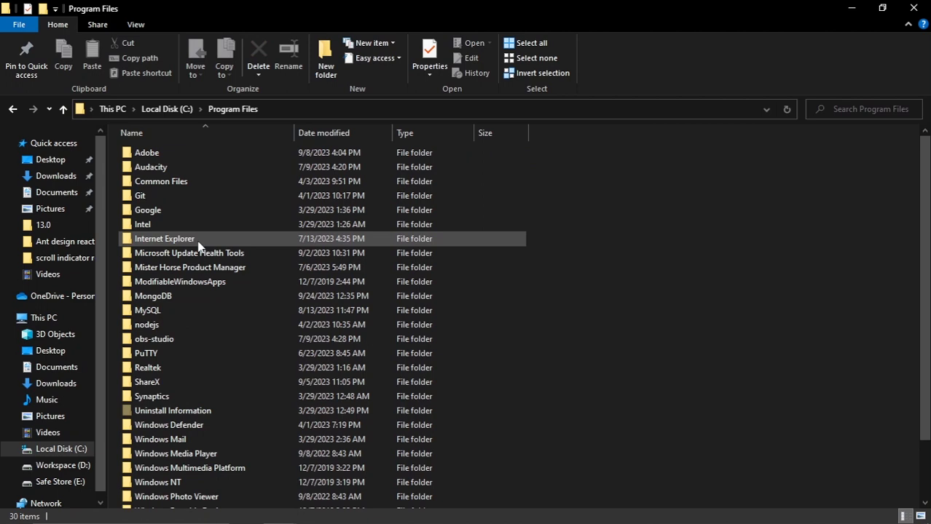
pyautogui.click(186, 339)
pyautogui.press('m')
pyautogui.press('m')
pyautogui.press('m')
pyautogui.press('m')
pyautogui.press('m')
pyautogui.press('m')
pyautogui.press('m')
pyautogui.press('m')
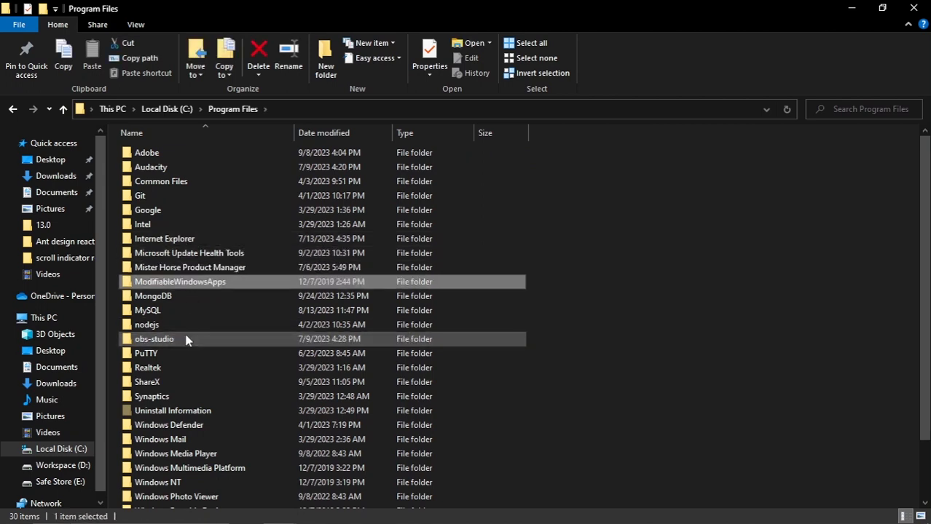
pyautogui.press('m')
pyautogui.press('Return')
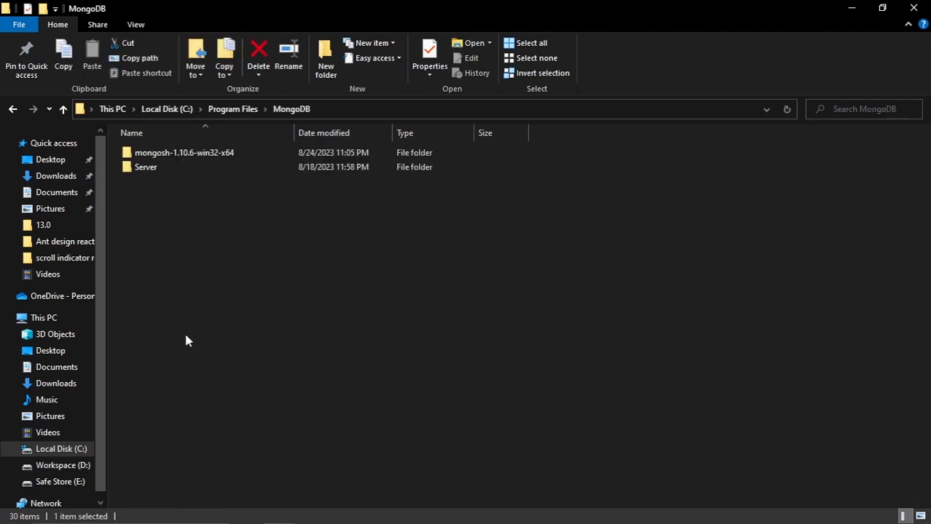
# Open the bin folder inside mongosh-1.10.6-win32-x64 and copy its full folder path
pyautogui.doubleClick(217, 153)
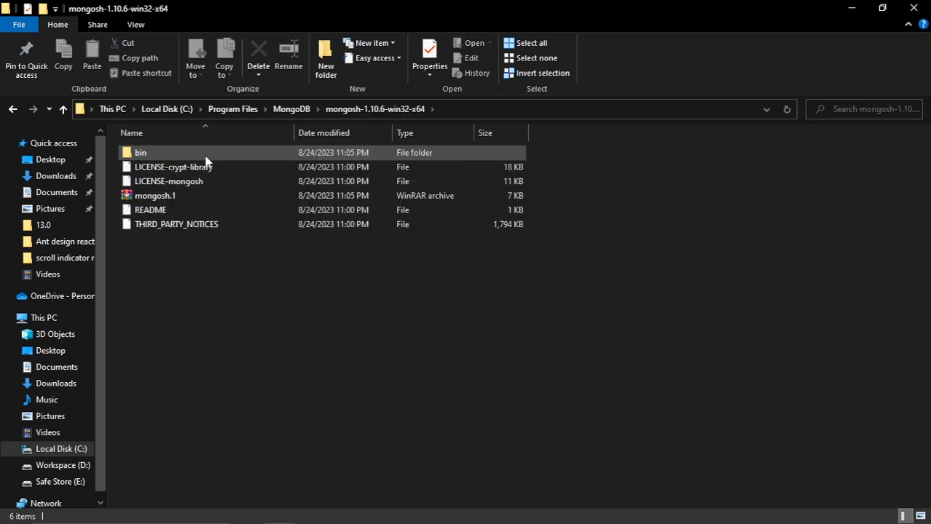
pyautogui.click(182, 156)
pyautogui.doubleClick(182, 153)
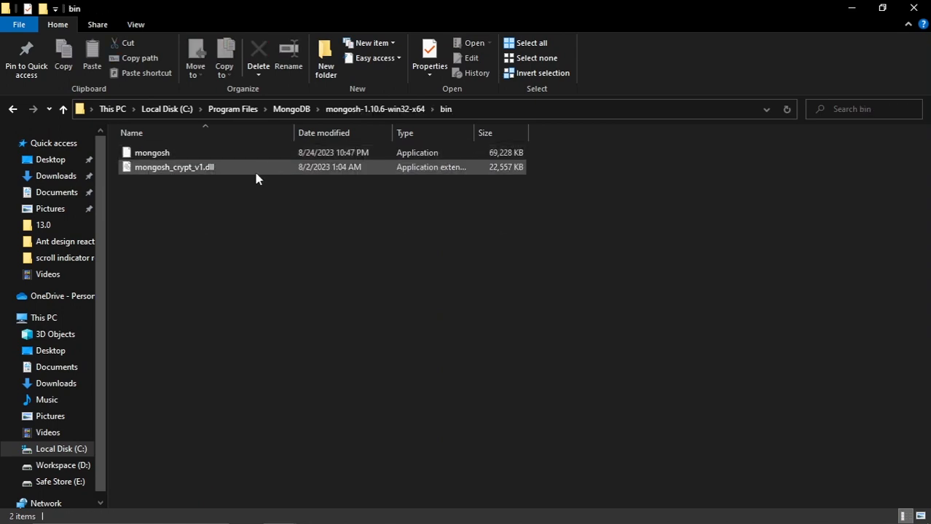
pyautogui.click(469, 115)
pyautogui.hotkey('ctrl', 'c')
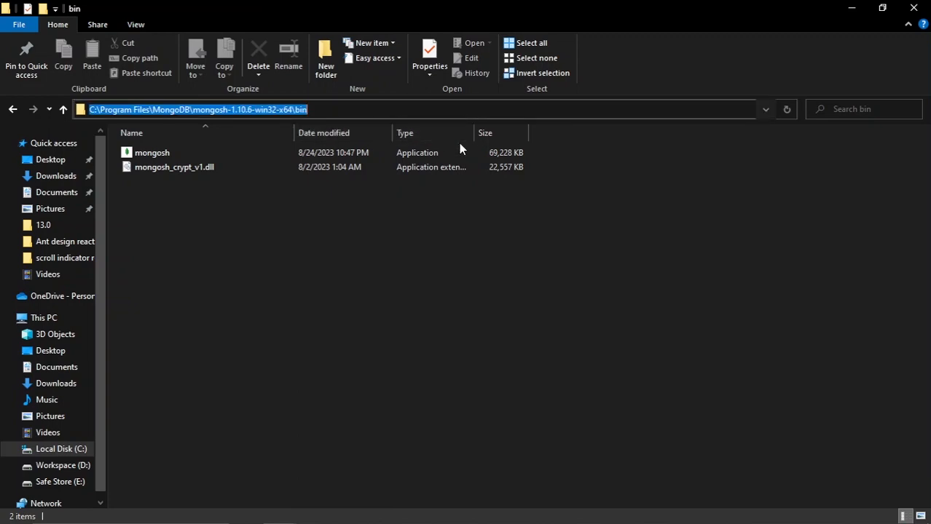
# Open the environment variables for the account and start editing the user Path variable
pyautogui.press('super')
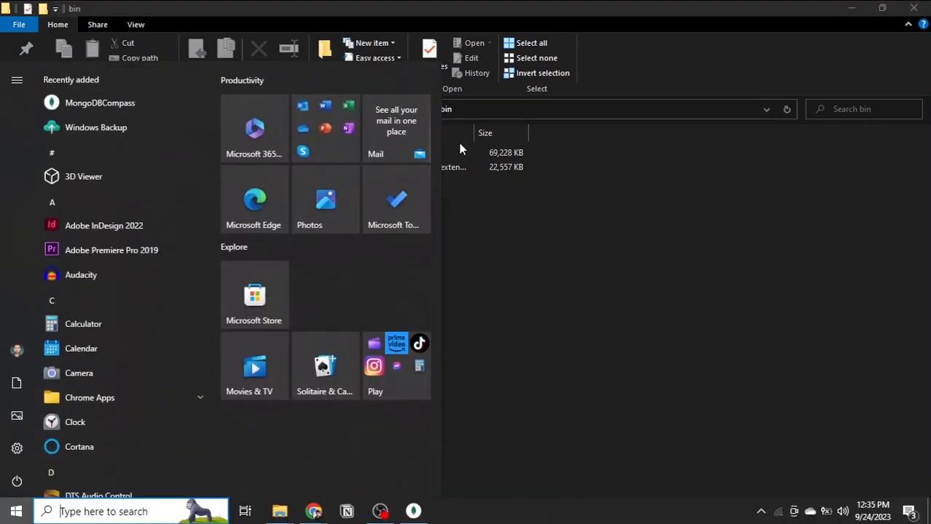
pyautogui.write('edit')
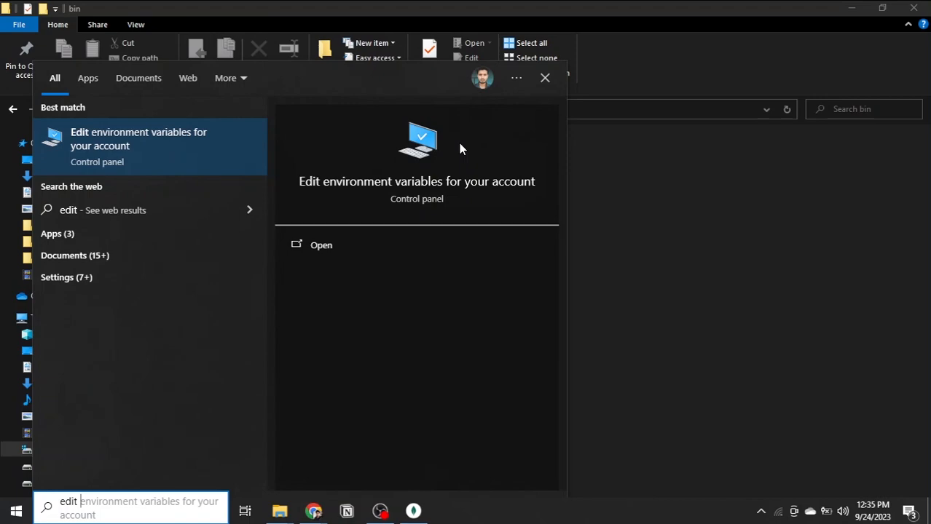
pyautogui.press('Return')
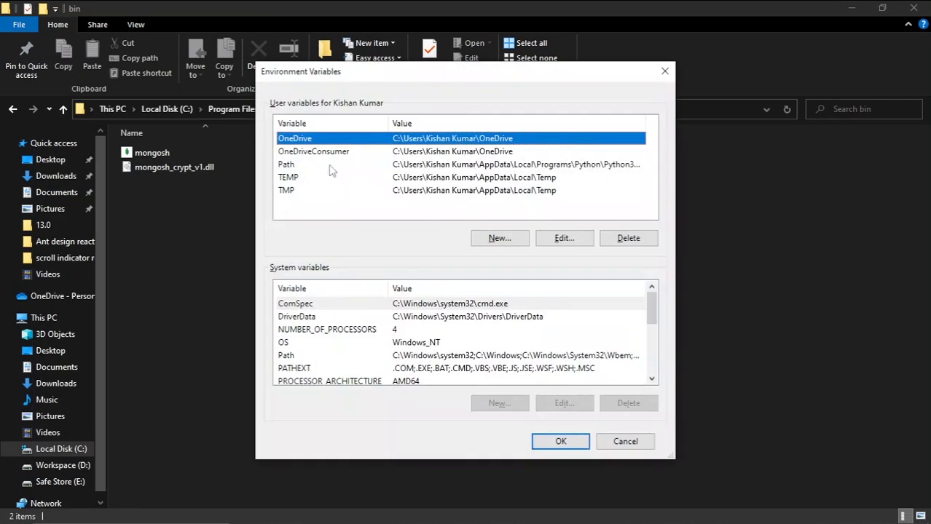
pyautogui.click(322, 169)
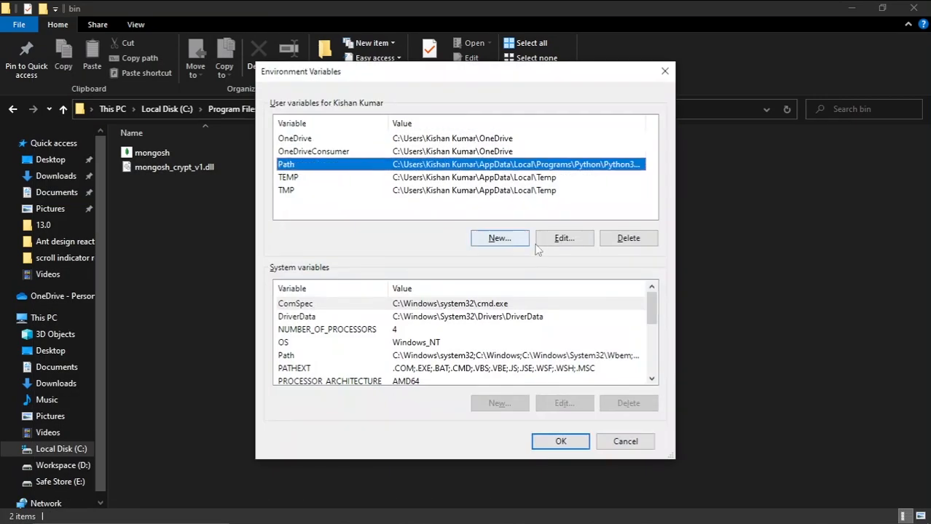
pyautogui.click(562, 238)
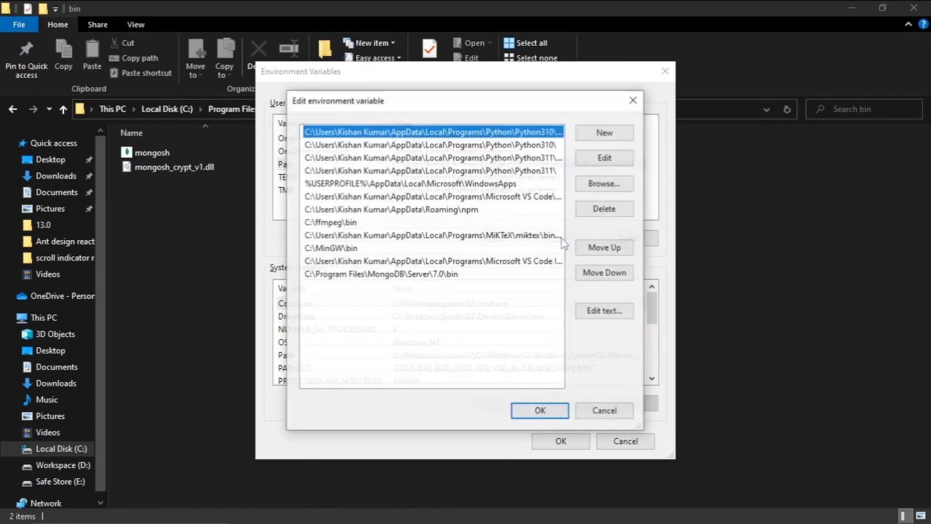
# Add C:\Program Files\MongoDB\mongosh-1.10.6-win32-x64\bin as a new user Path entry and save the environment variables
pyautogui.click(606, 134)
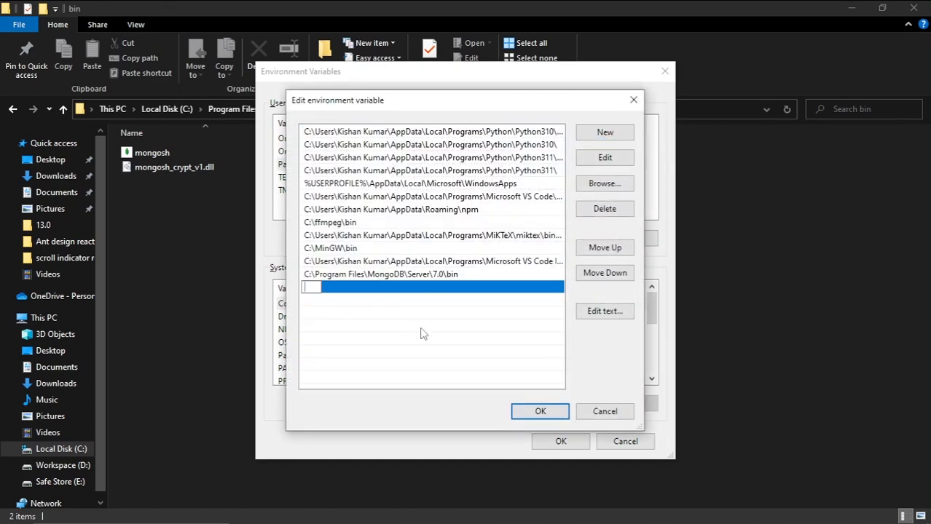
pyautogui.hotkey('ctrl', 'v')
pyautogui.click(531, 339)
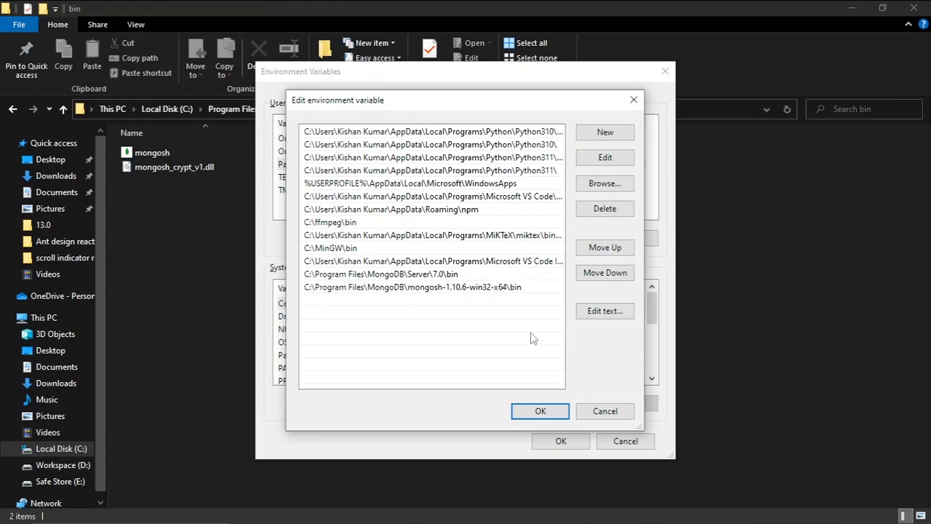
pyautogui.click(554, 411)
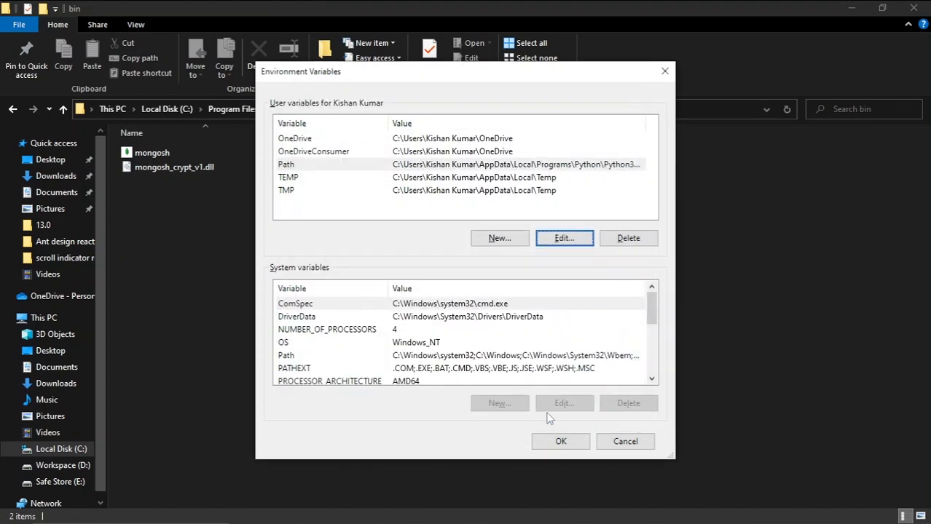
pyautogui.click(561, 441)
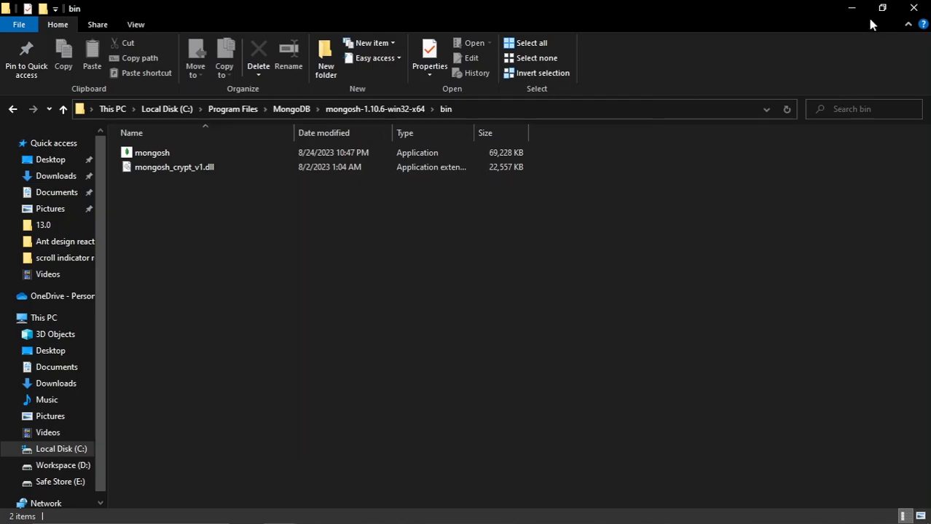
# Minimize File Explorer, open Command Prompt and start the MongoDB Shell with the mongosh command
pyautogui.click(851, 7)
pyautogui.press('super')
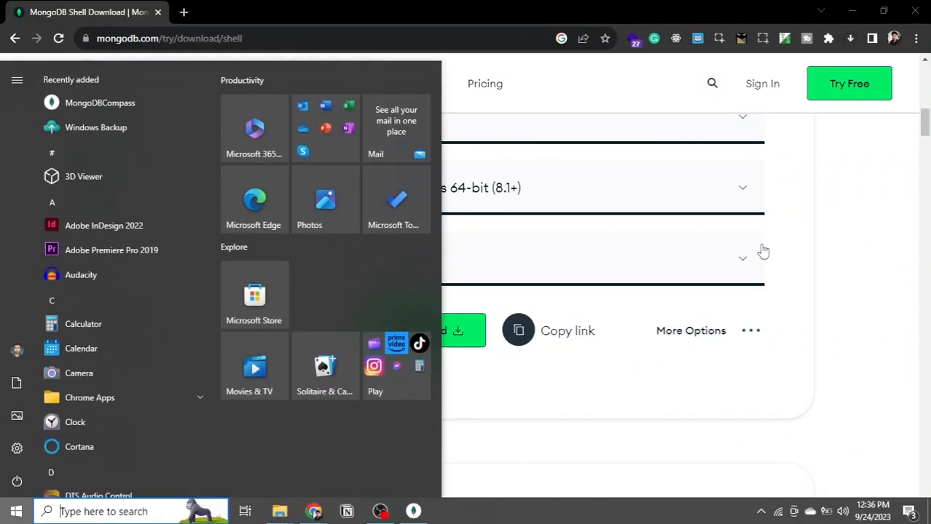
pyautogui.write('cmd')
pyautogui.press('Return')
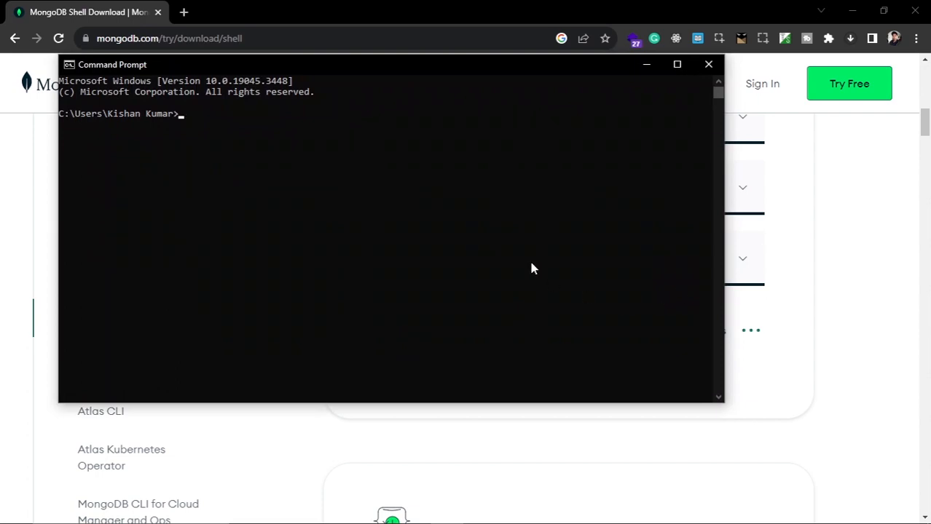
pyautogui.write('mongosh')
pyautogui.press('Return')
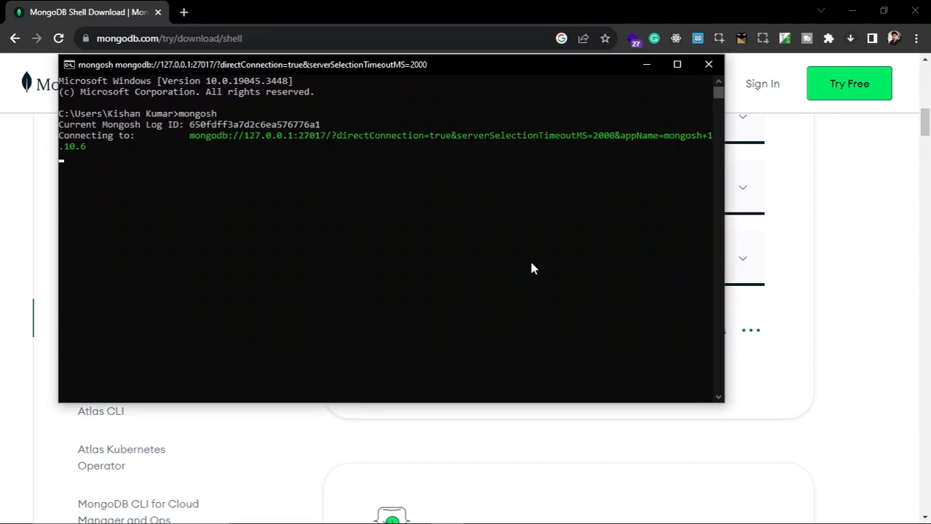
# Check the connection address in the mongosh output and list the databases with show dbs
pyautogui.click(195, 136)
pyautogui.moveTo(196, 137); pyautogui.dragTo(336, 137)
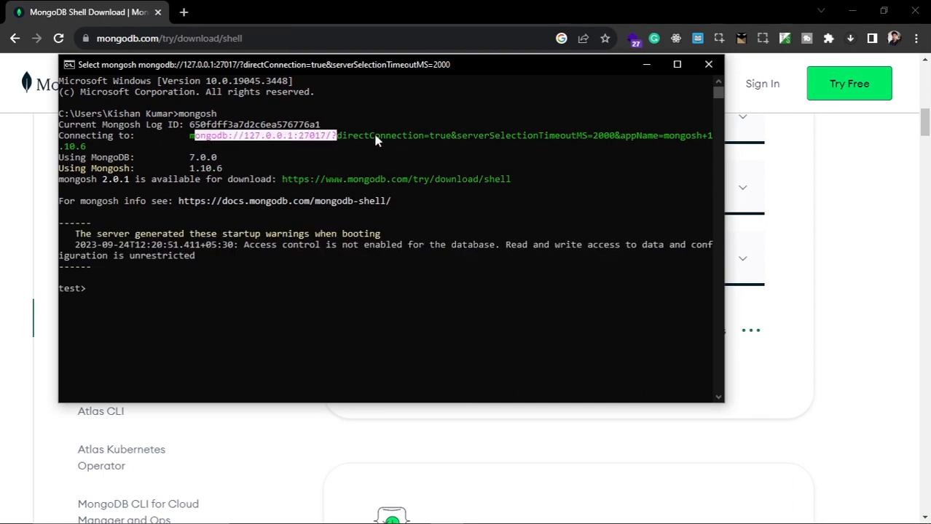
pyautogui.click(317, 137)
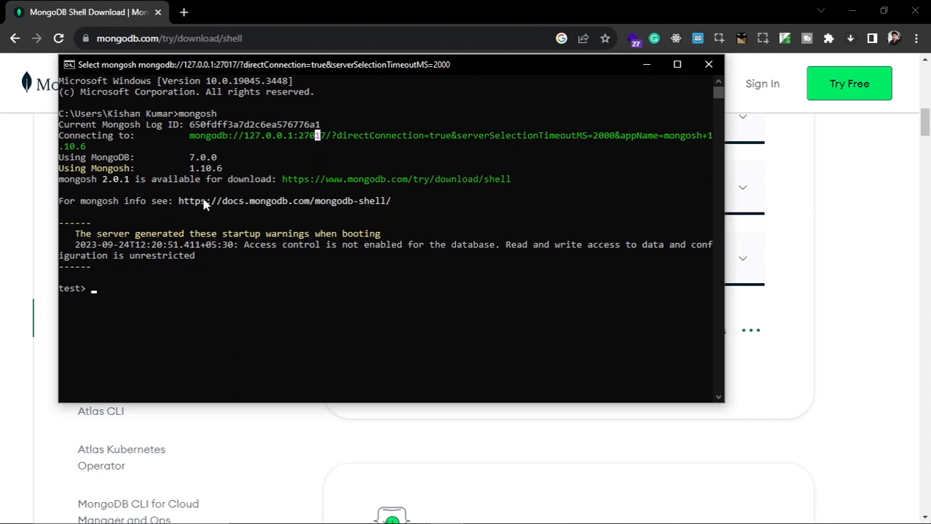
pyautogui.click(148, 288)
pyautogui.write('show dbs')
pyautogui.press('Return')
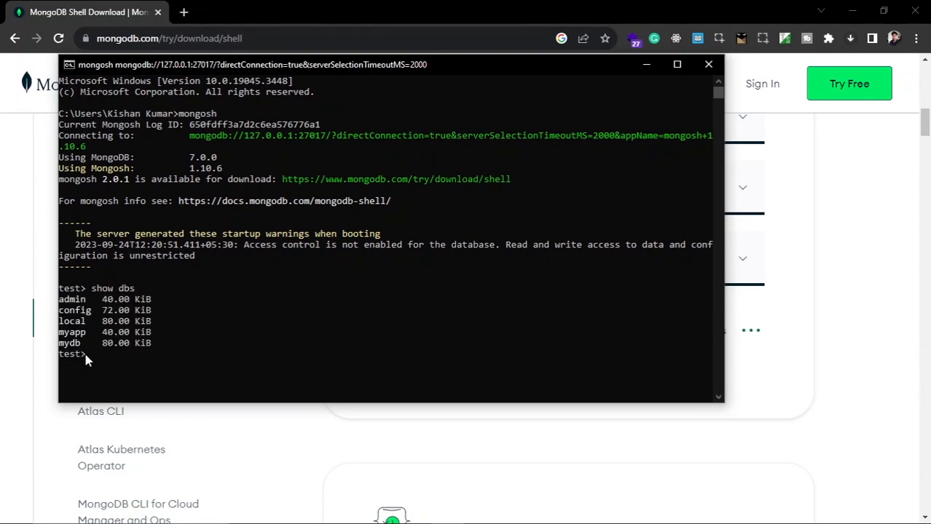
# Switch the shell to the myapp database with use myapp
pyautogui.click(119, 360)
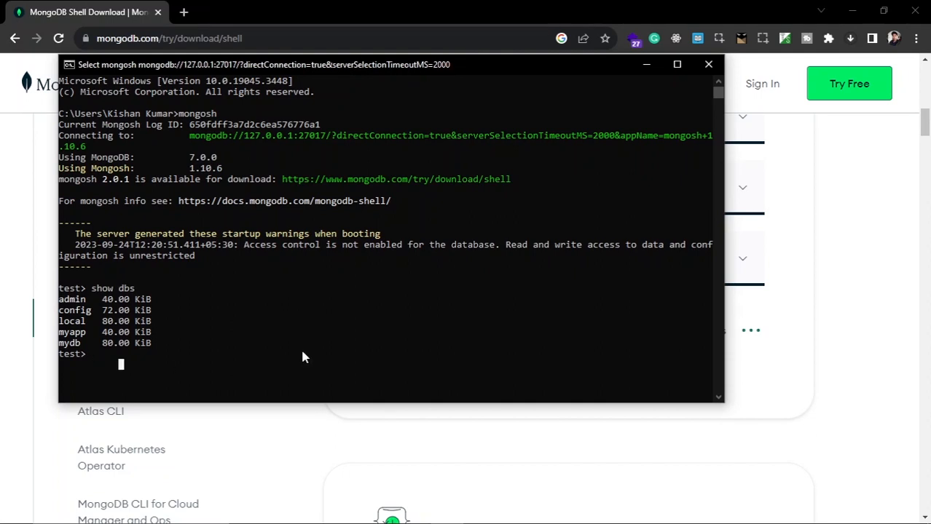
pyautogui.write('use ')
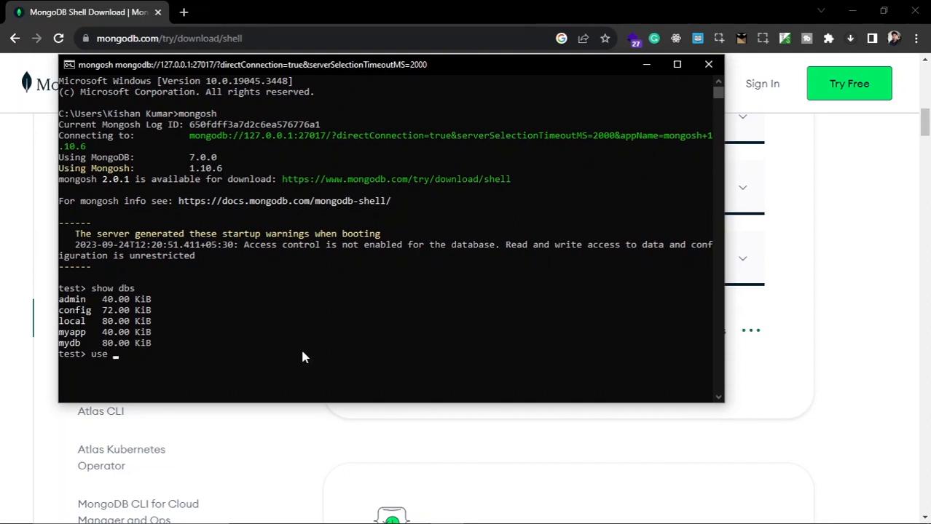
pyautogui.write('myapp')
pyautogui.press('Return')
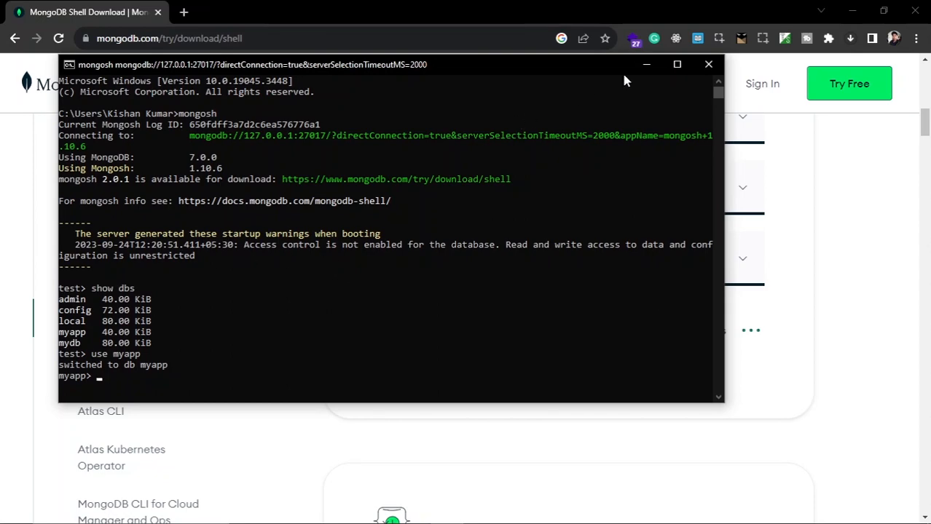
# Compare the mongosh connection string with the connection in MongoDB Compass and view the mydb collections there
pyautogui.click(412, 520)
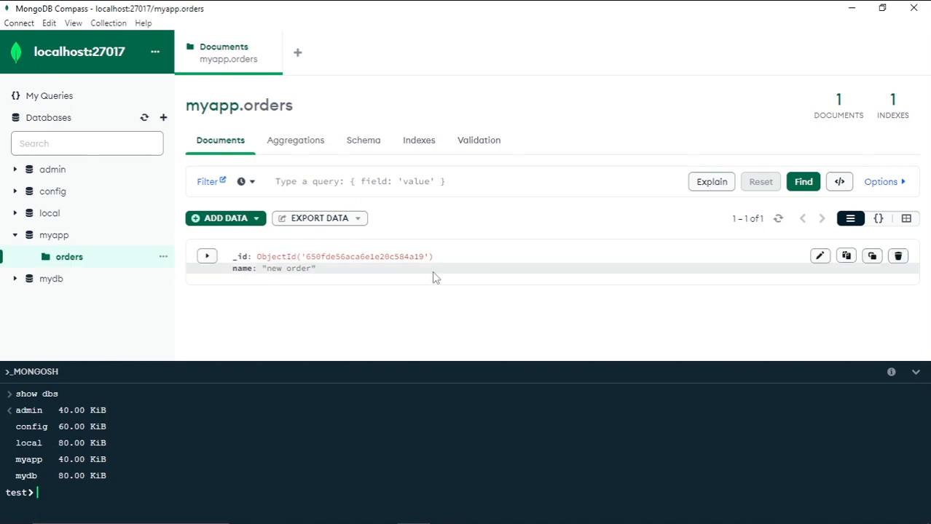
pyautogui.hotkey('alt', 'Tab')
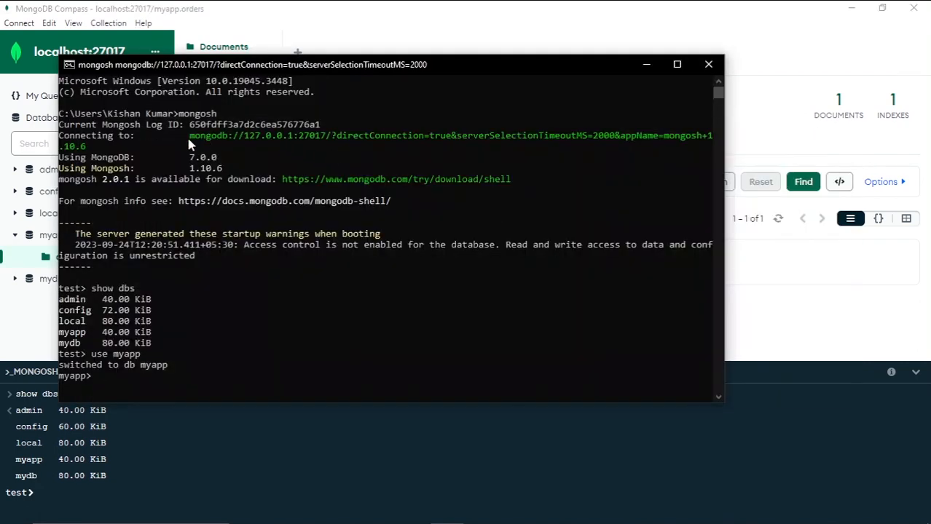
pyautogui.moveTo(188, 141); pyautogui.dragTo(589, 140)
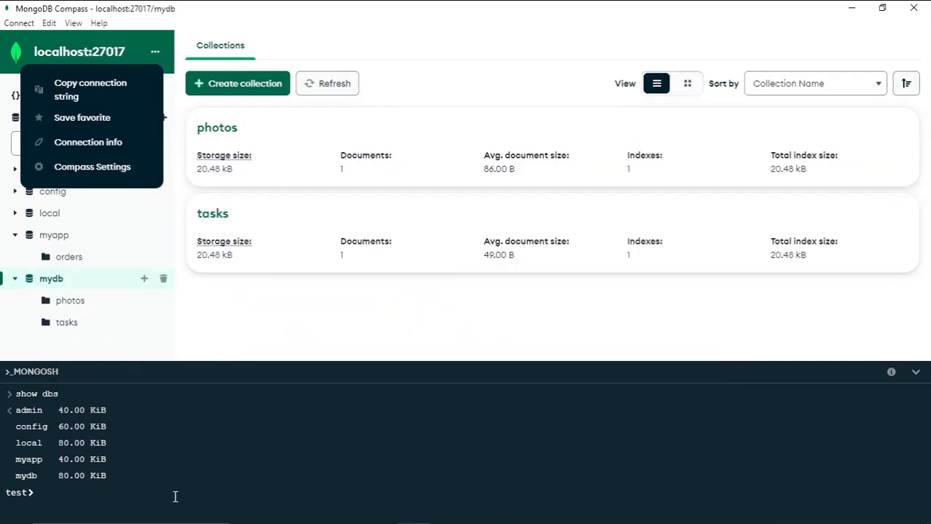
pyautogui.click(175, 497)
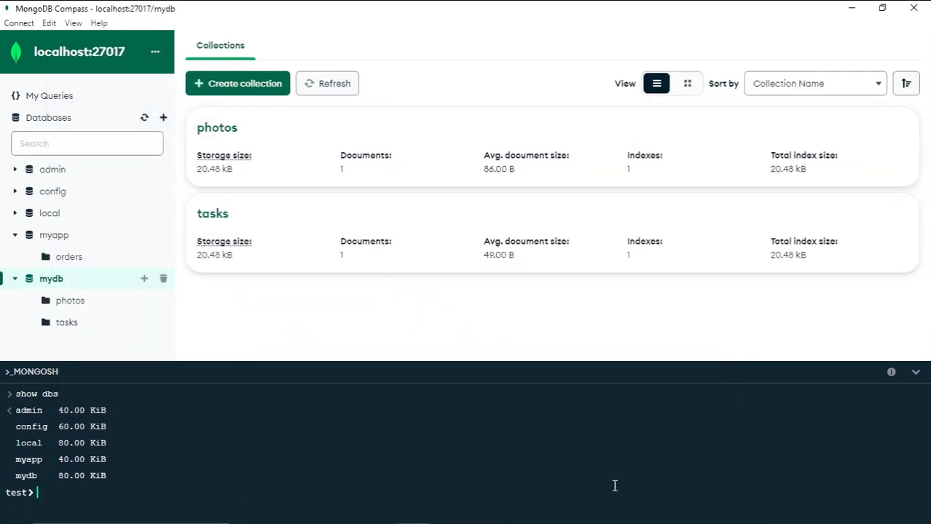